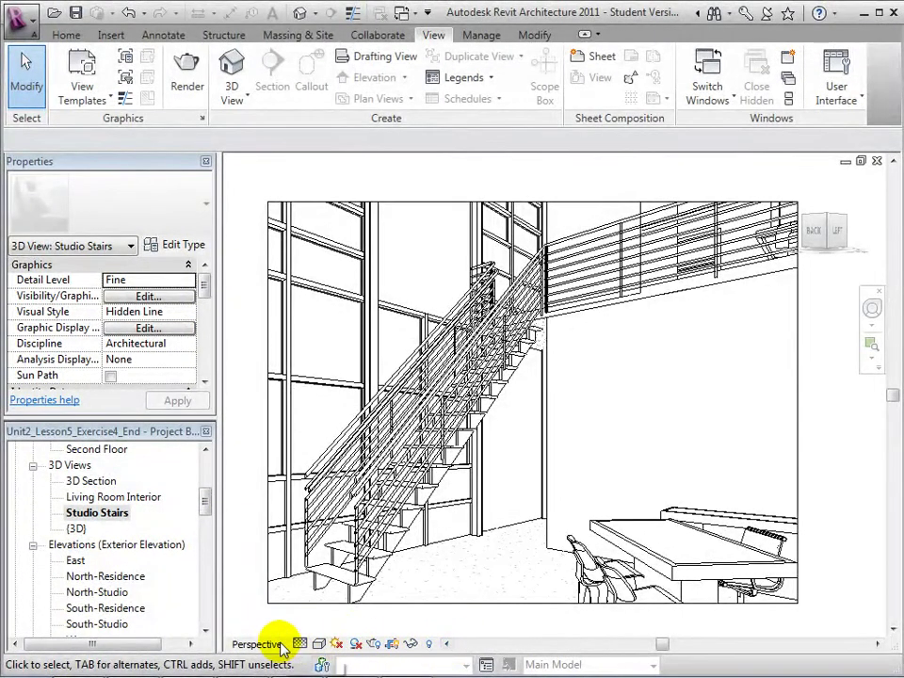
- Change the Studio Stairs view's detail level from Fine to Coarse
{"action": "left_click", "coordinate": [298, 644]}
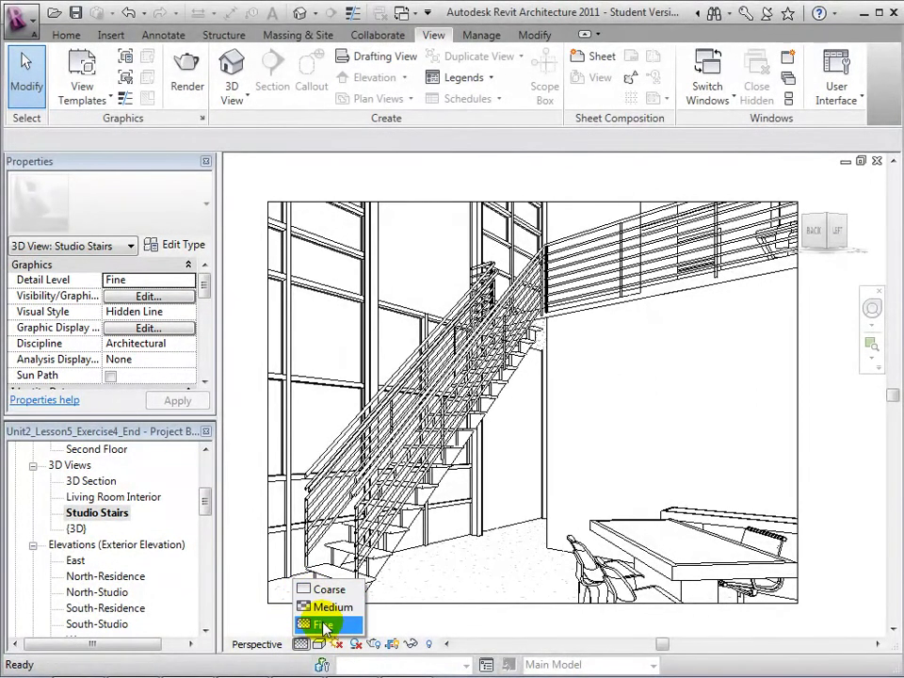
{"action": "left_click", "coordinate": [325, 626]}
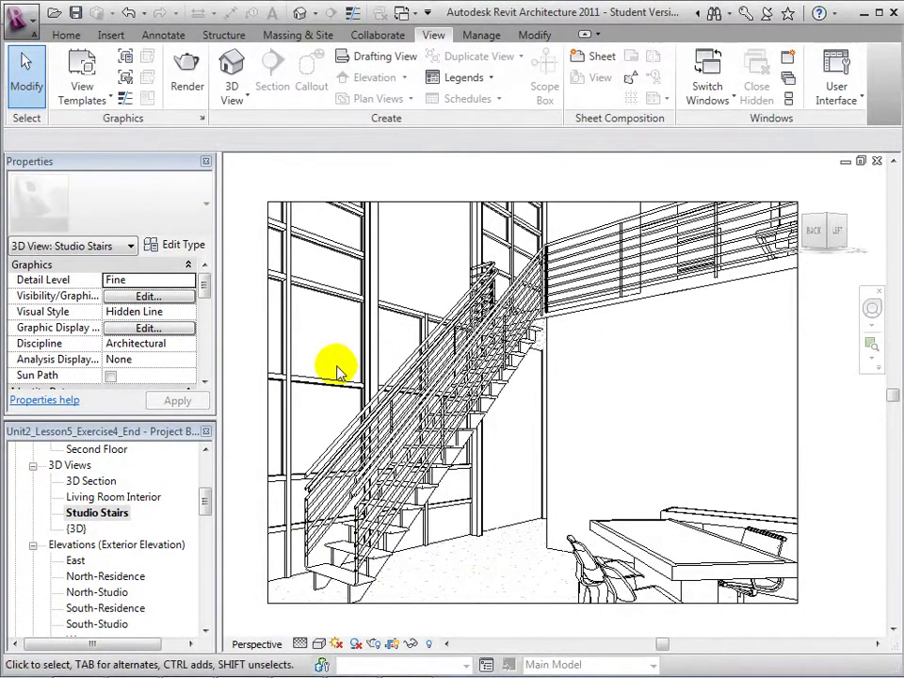
{"action": "left_click", "coordinate": [299, 644]}
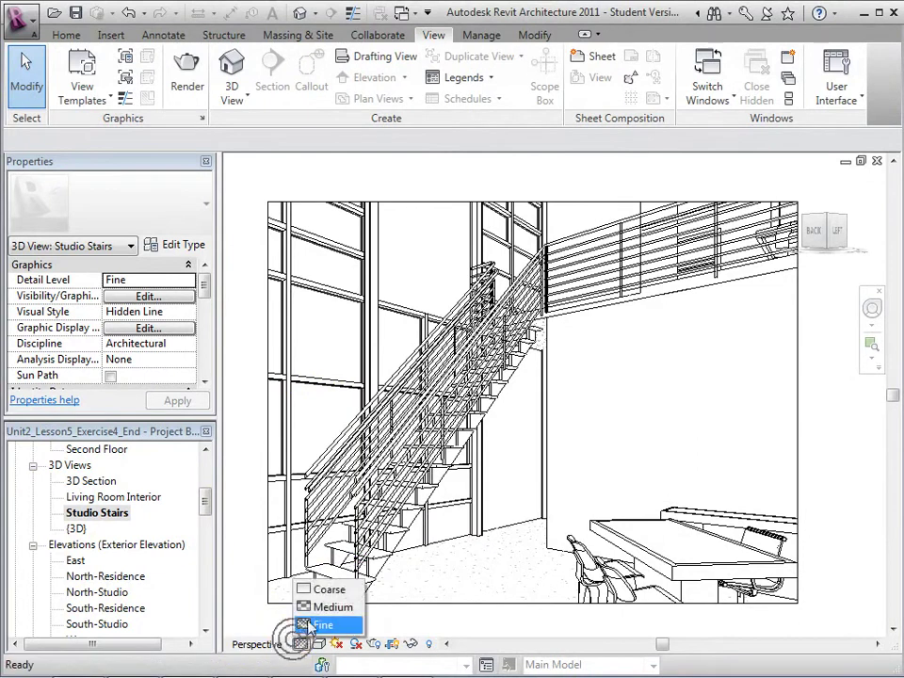
{"action": "left_click", "coordinate": [311, 590]}
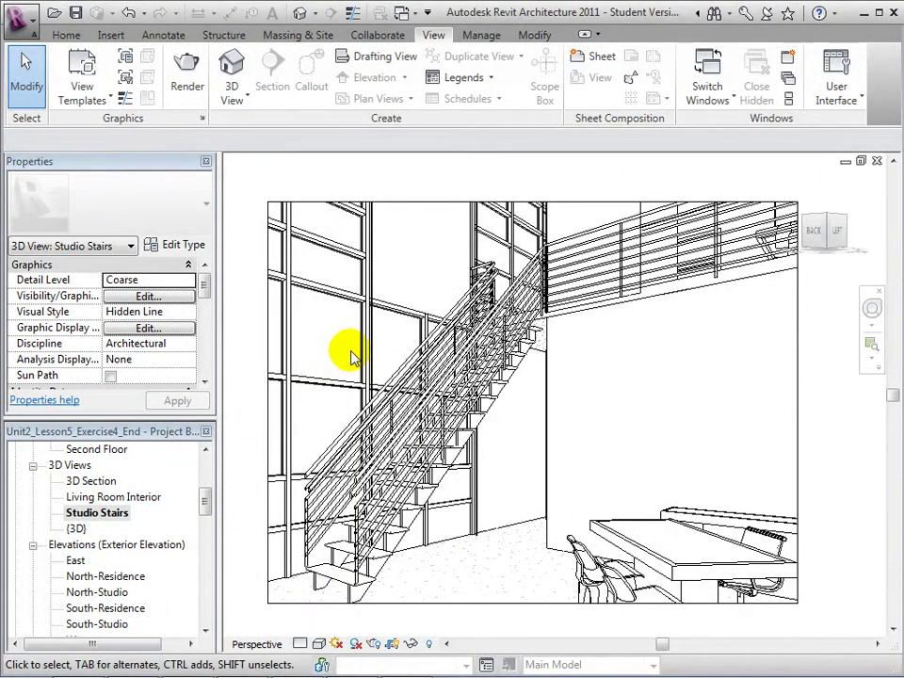
- Cycle the Studio Stairs view through Wireframe, Hidden Line and Shaded visual styles
{"action": "left_click", "coordinate": [318, 646]}
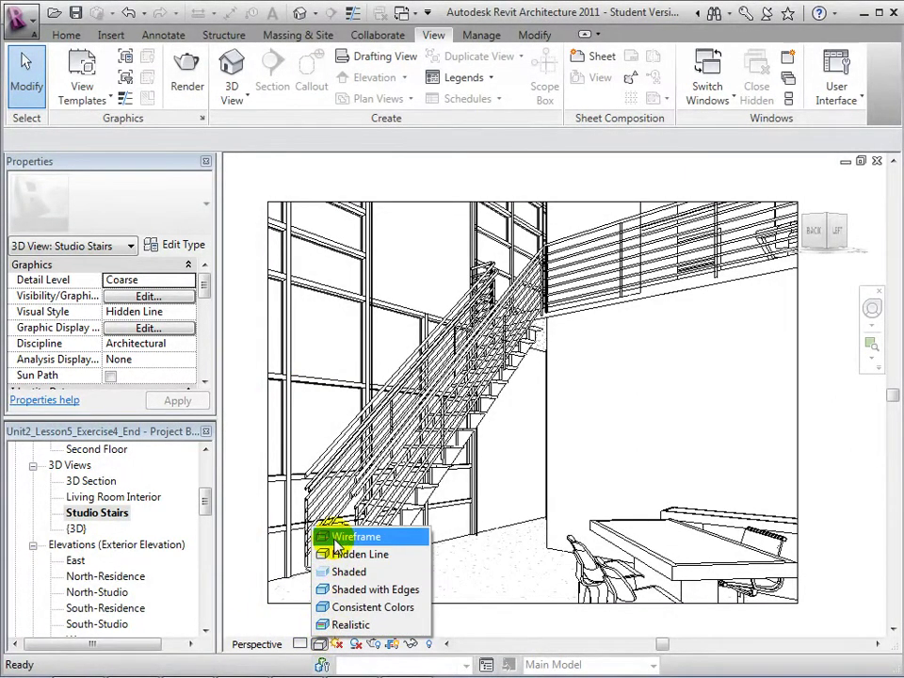
{"action": "left_click", "coordinate": [365, 544]}
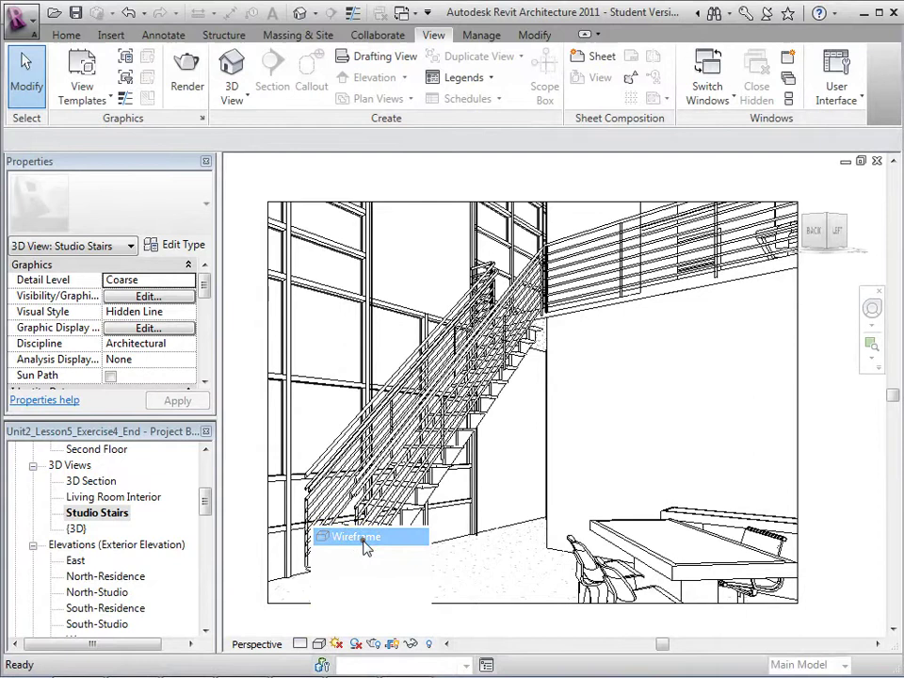
{"action": "left_click", "coordinate": [320, 646]}
{"action": "left_click", "coordinate": [325, 497]}
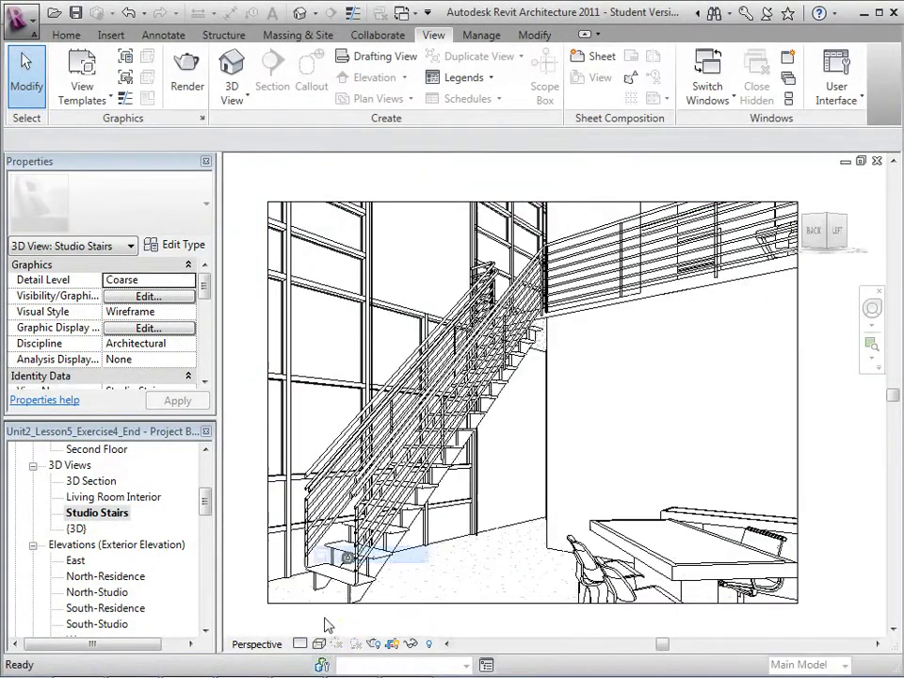
{"action": "left_click", "coordinate": [321, 644]}
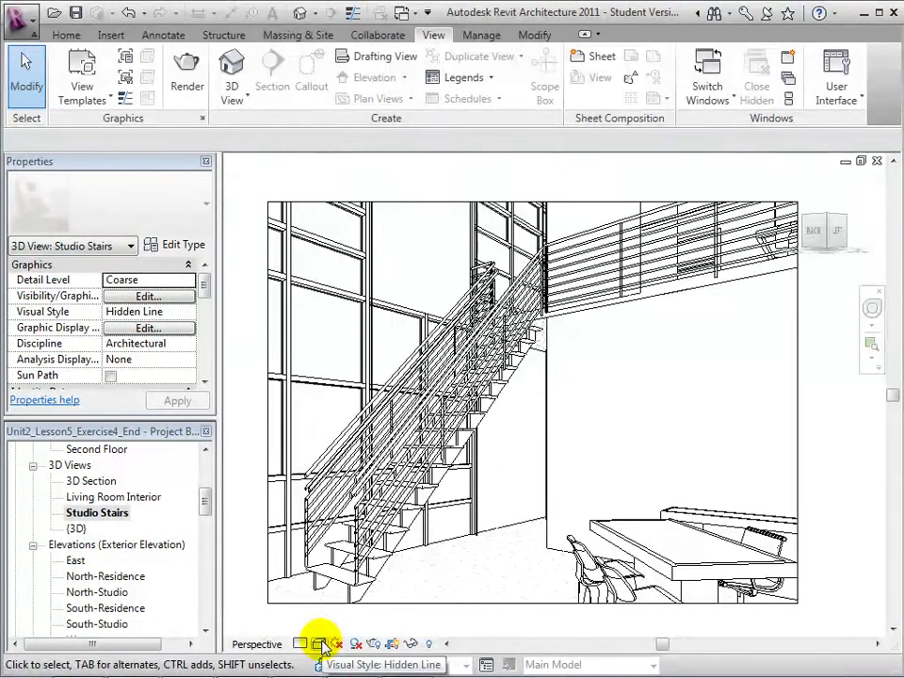
{"action": "left_click", "coordinate": [323, 646]}
{"action": "left_click", "coordinate": [332, 572]}
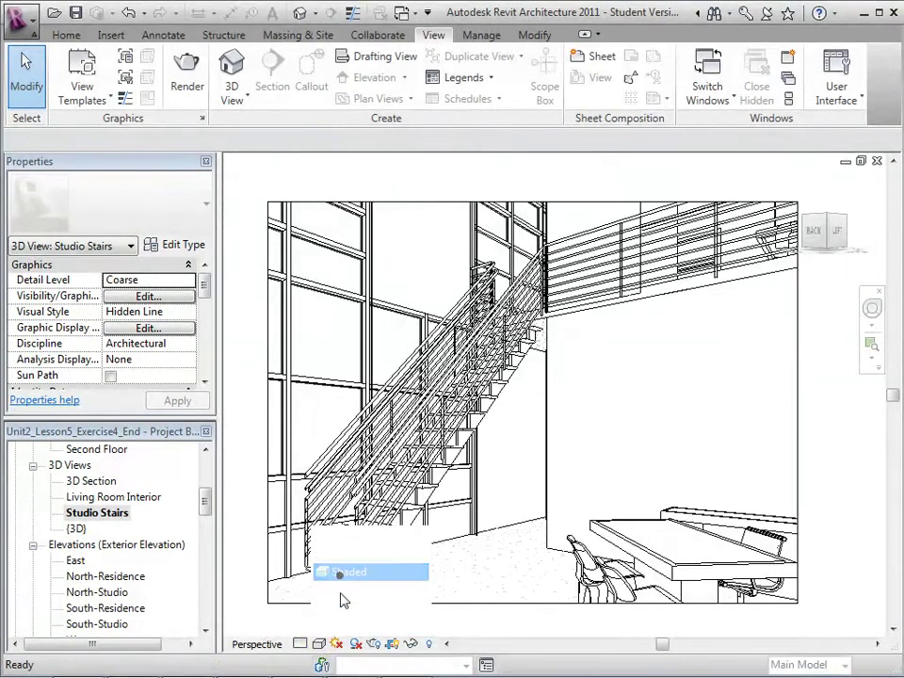
- Try Shaded with Edges and Consistent Colors, then settle on the Realistic visual style
{"action": "left_click", "coordinate": [320, 644]}
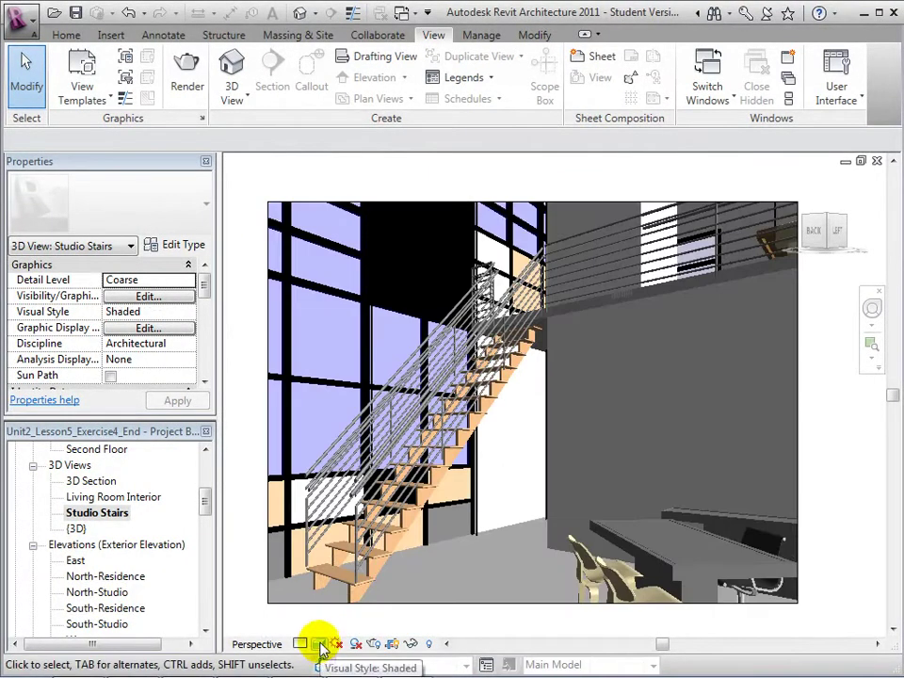
{"action": "left_click", "coordinate": [323, 646]}
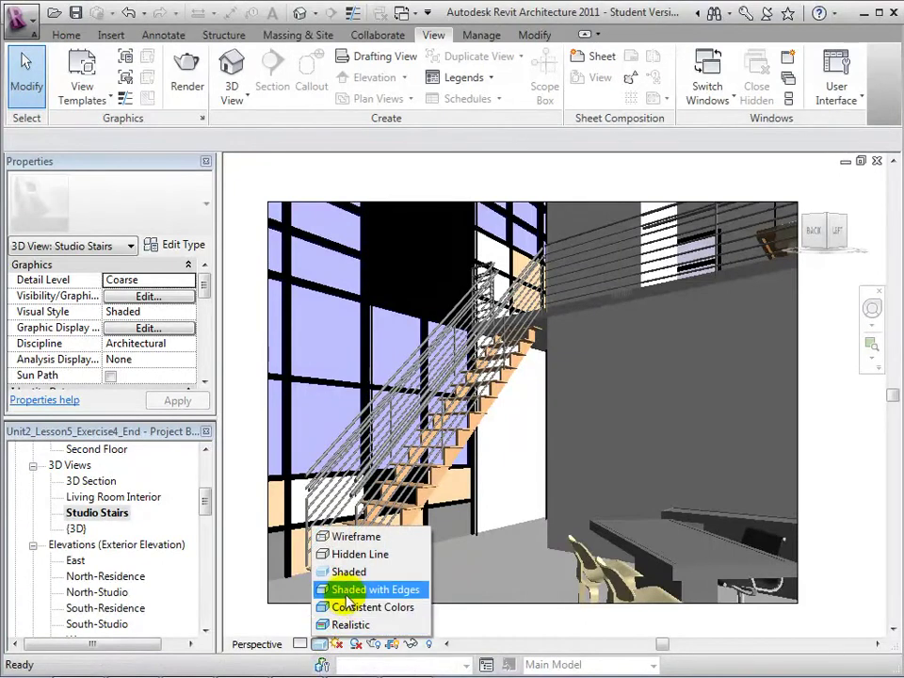
{"action": "left_click", "coordinate": [348, 591]}
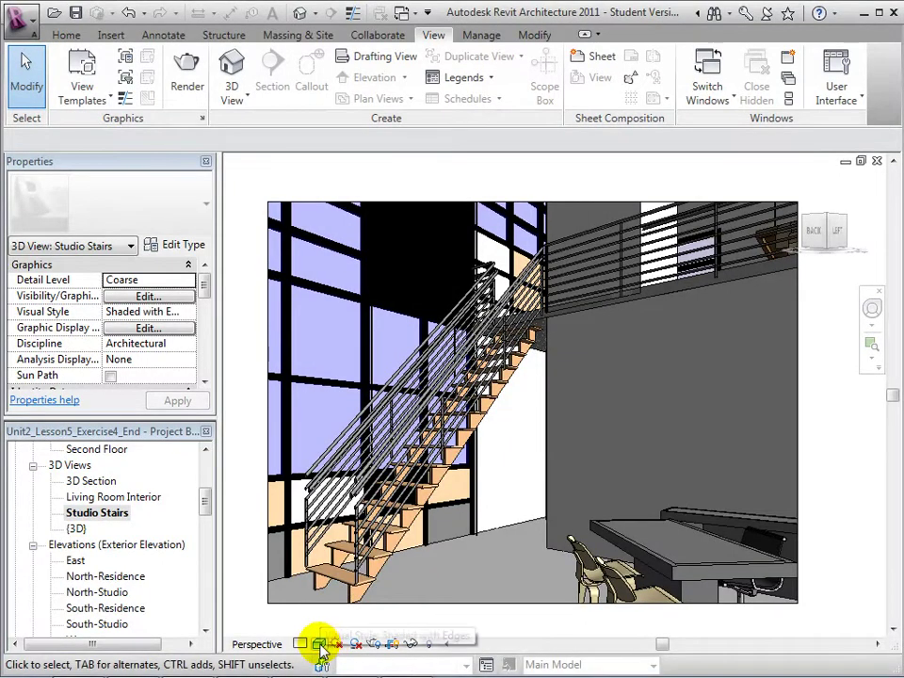
{"action": "left_click", "coordinate": [321, 646]}
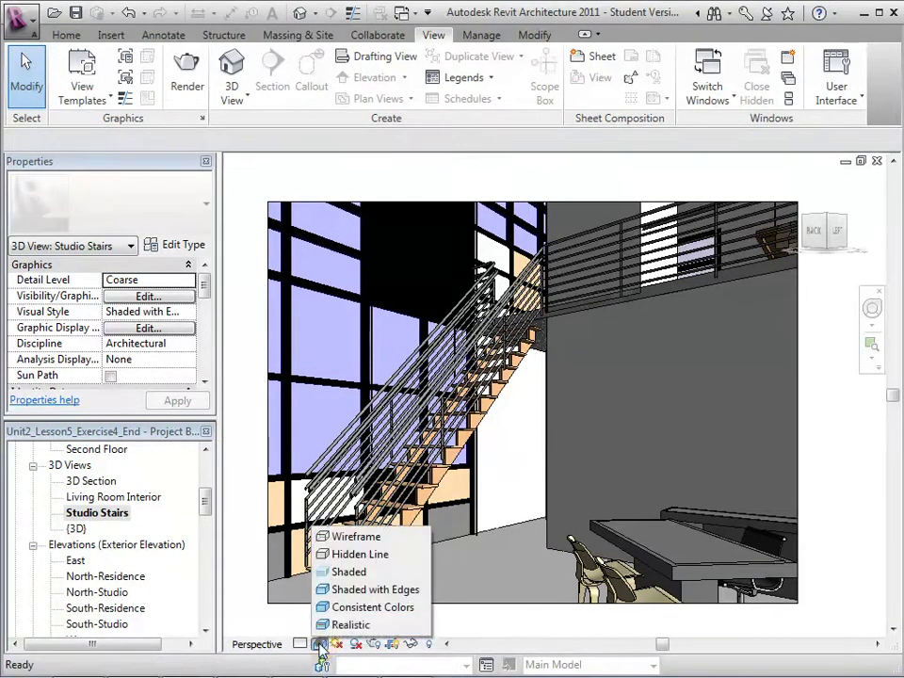
{"action": "left_click", "coordinate": [332, 606]}
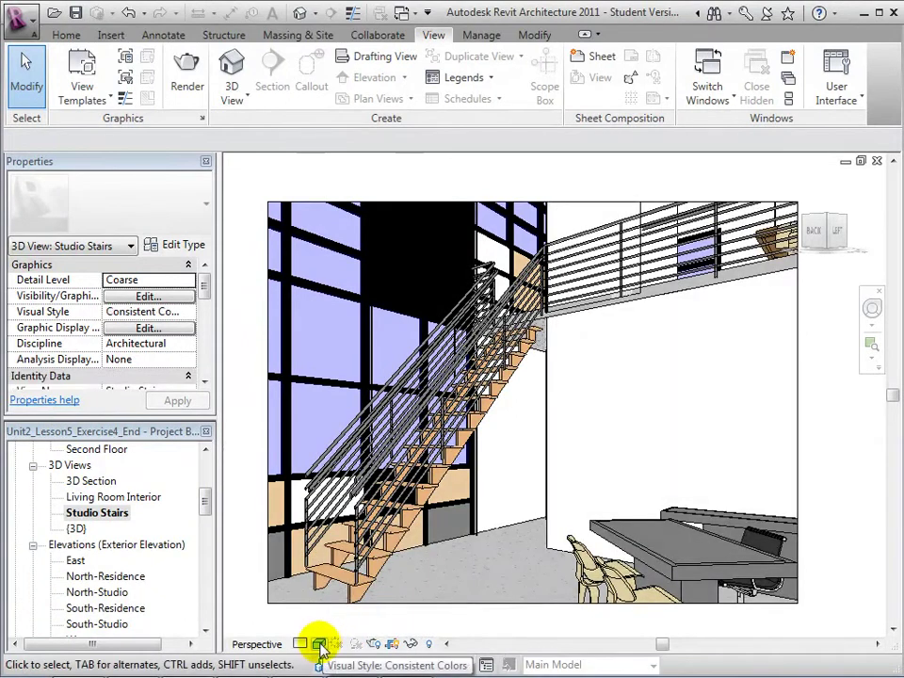
{"action": "left_click", "coordinate": [320, 647]}
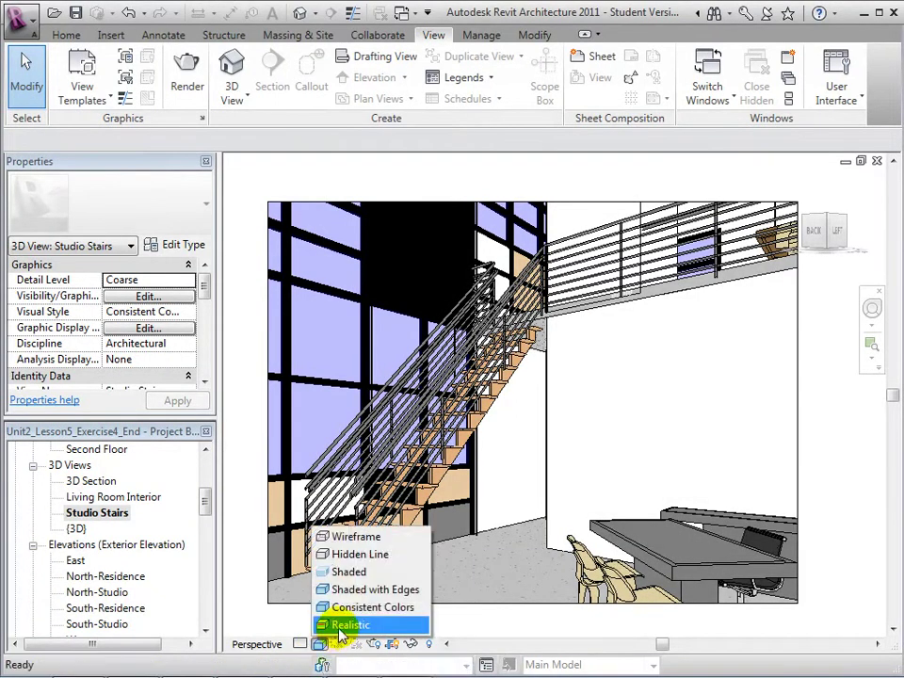
{"action": "left_click", "coordinate": [341, 626]}
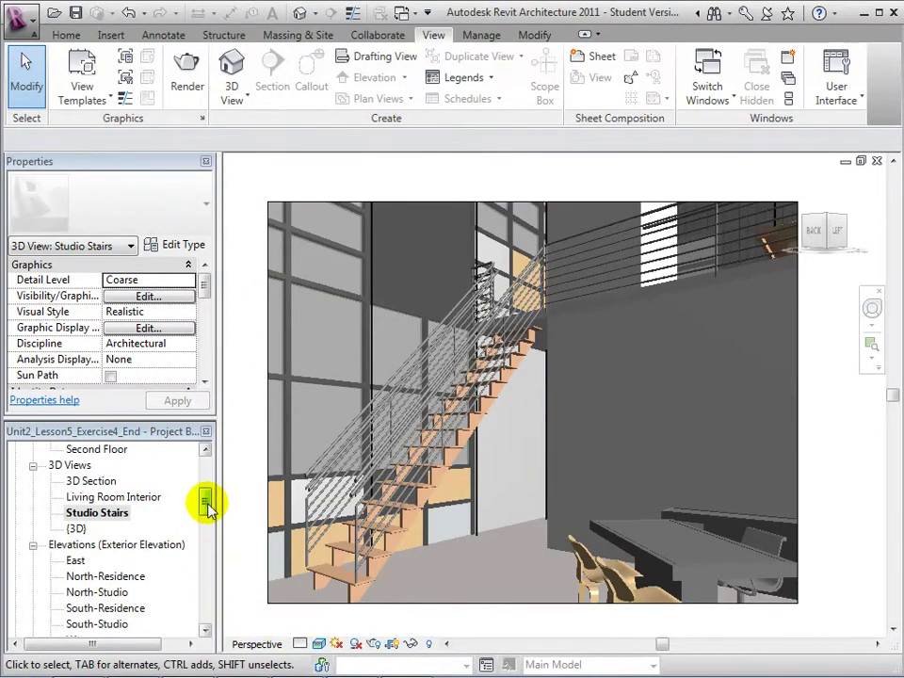
- Open the Second Floor plan and set its detail level to Fine
{"action": "left_click_drag", "start_coordinate": [207, 506], "coordinate": [209, 481]}
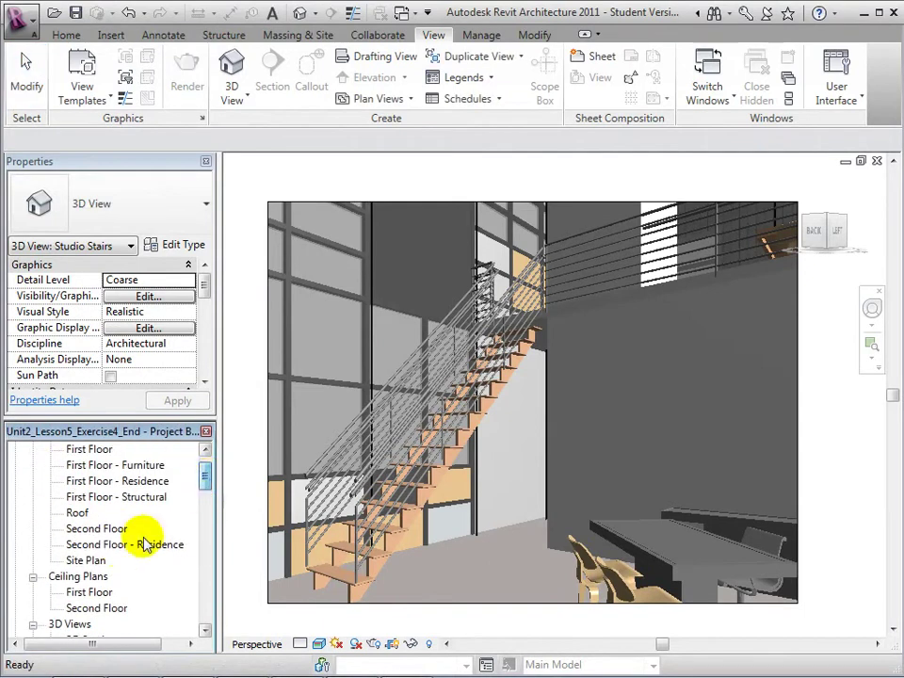
{"action": "double_click", "coordinate": [119, 529]}
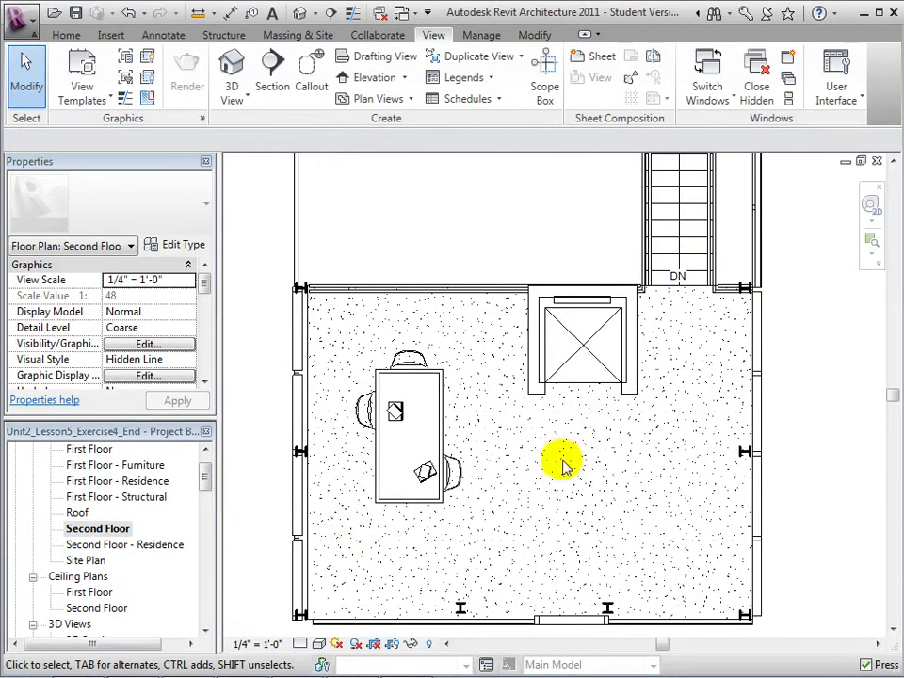
{"action": "left_click", "coordinate": [301, 644]}
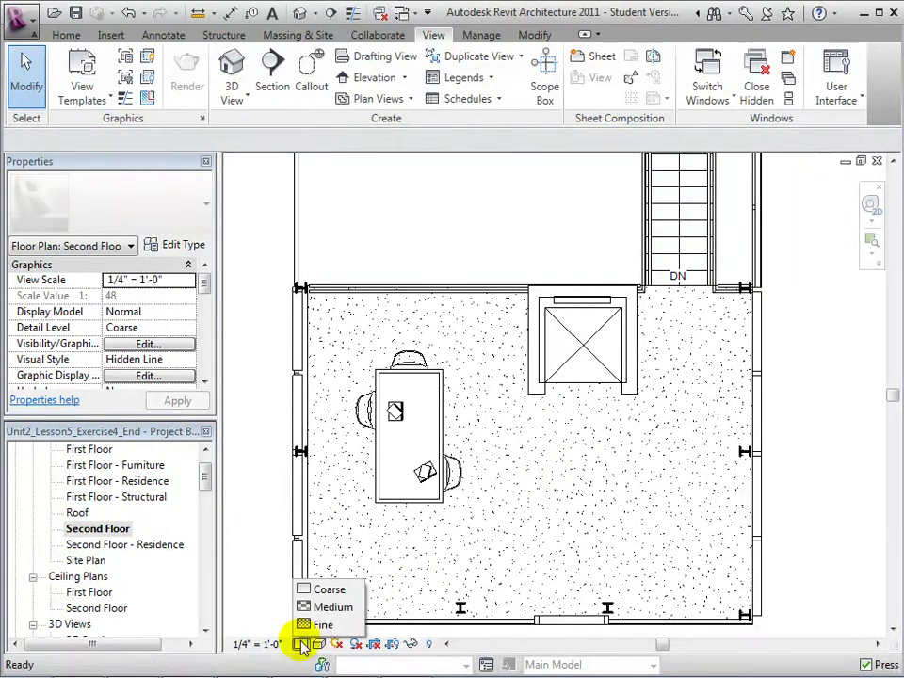
{"action": "left_click", "coordinate": [320, 625]}
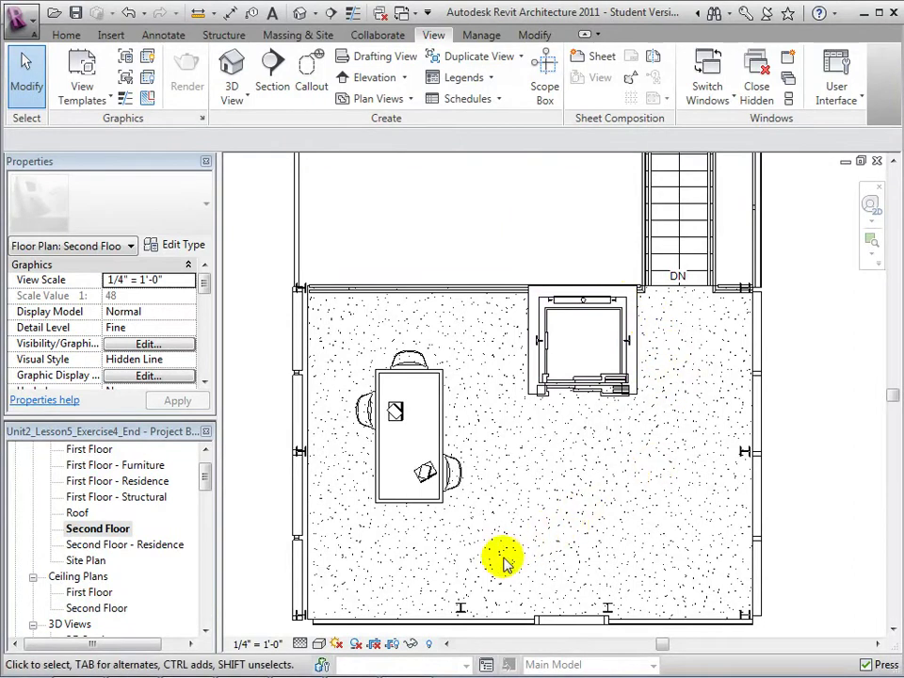
- Preview the plan as Shaded with Edges, then return it to Hidden Line
{"action": "left_click", "coordinate": [320, 645]}
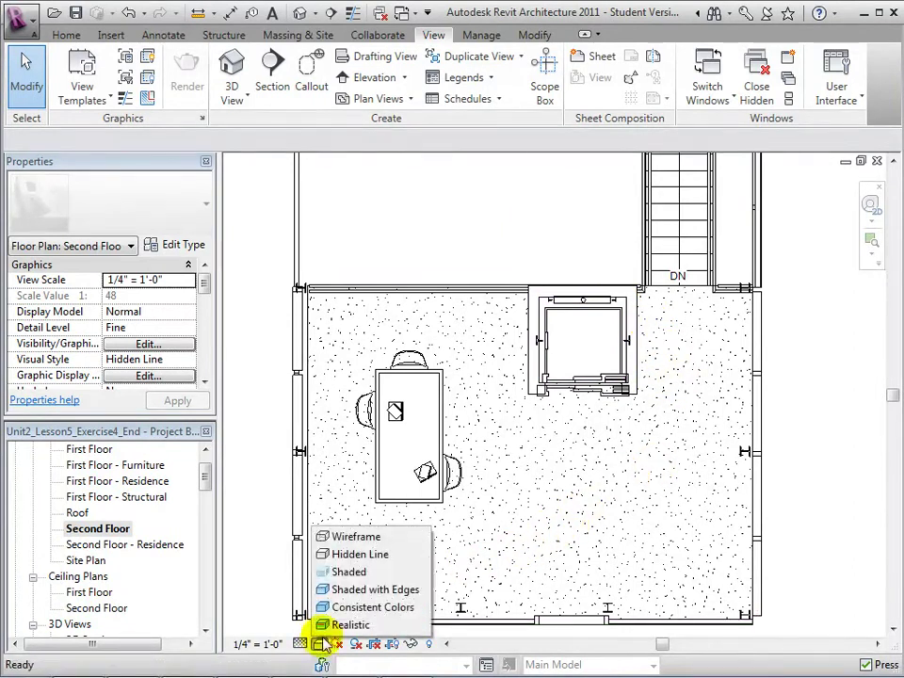
{"action": "left_click", "coordinate": [347, 592]}
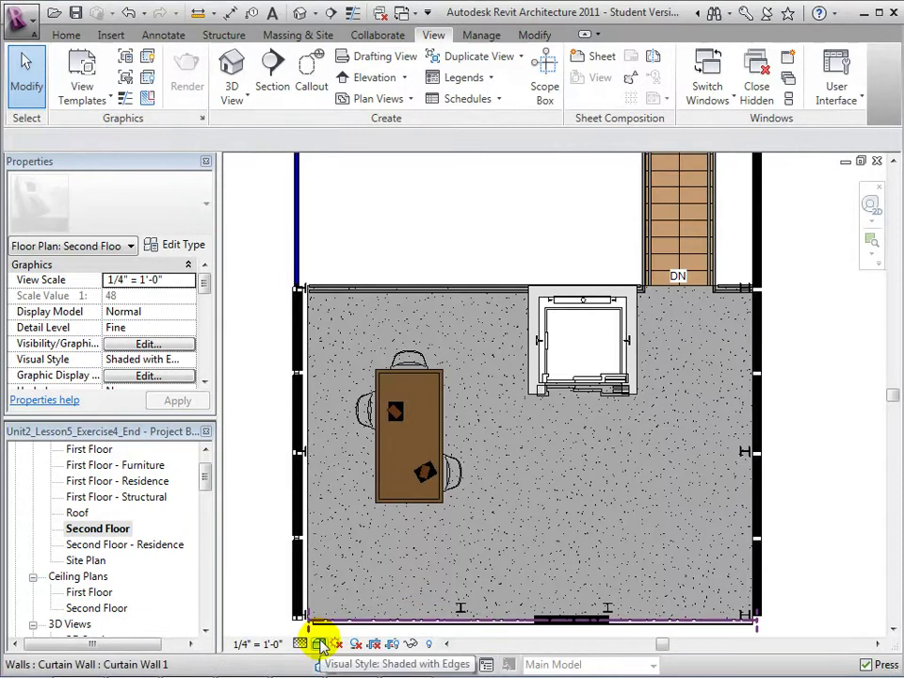
{"action": "left_click", "coordinate": [321, 646]}
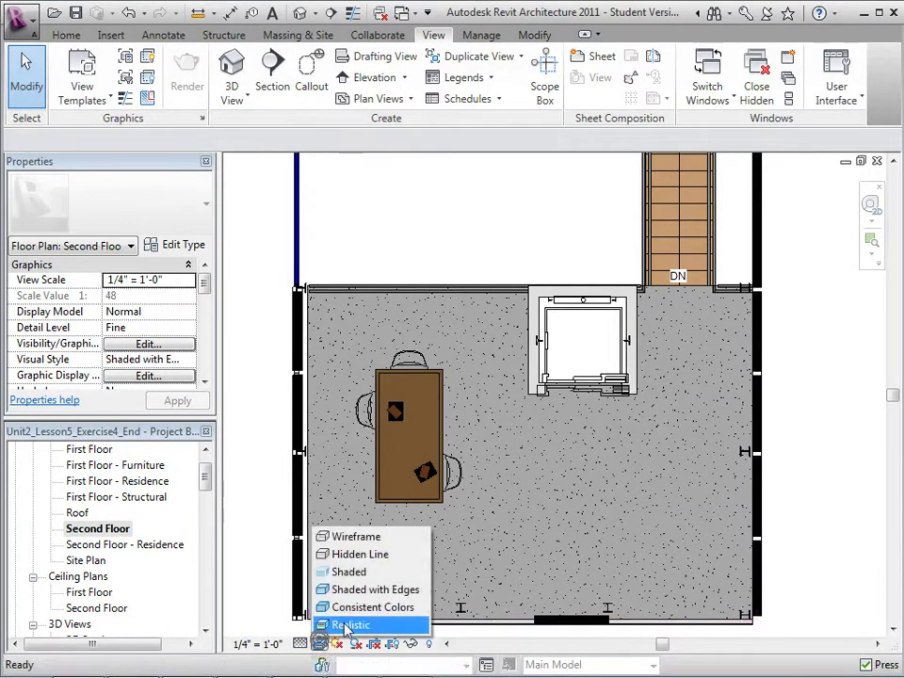
{"action": "left_click", "coordinate": [346, 551]}
{"action": "left_click", "coordinate": [270, 546]}
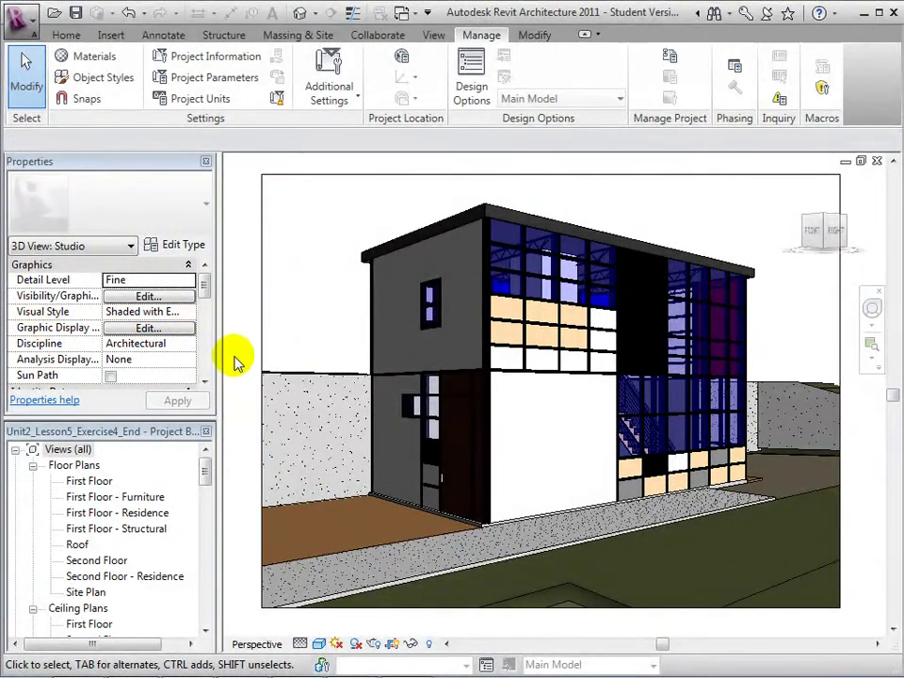
- Tick Cast Shadows in the Studio view's Graphic Display Options
{"action": "left_click", "coordinate": [356, 646]}
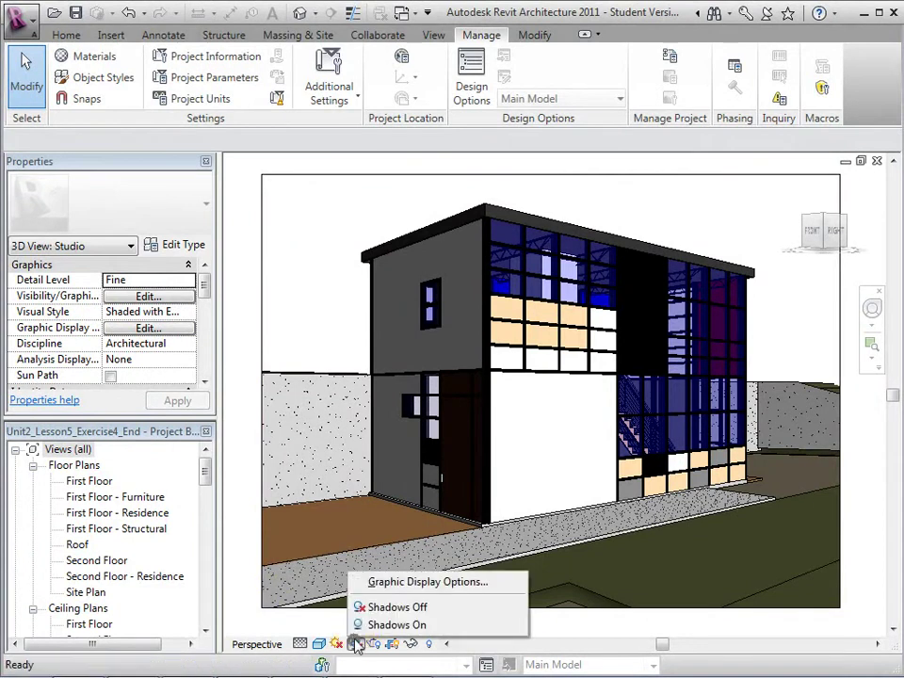
{"action": "left_click", "coordinate": [390, 583]}
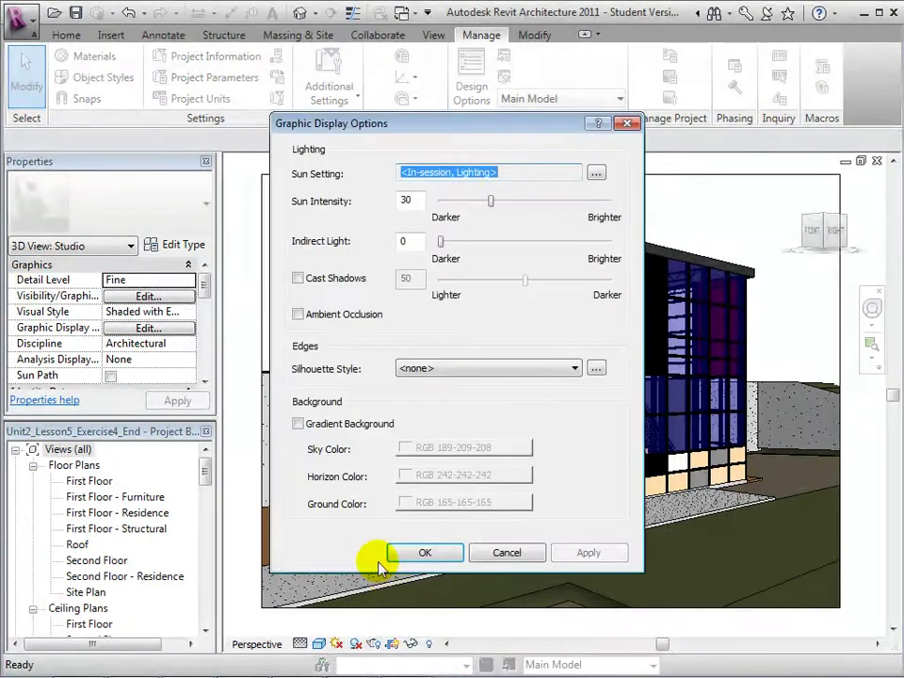
{"action": "left_click", "coordinate": [299, 280]}
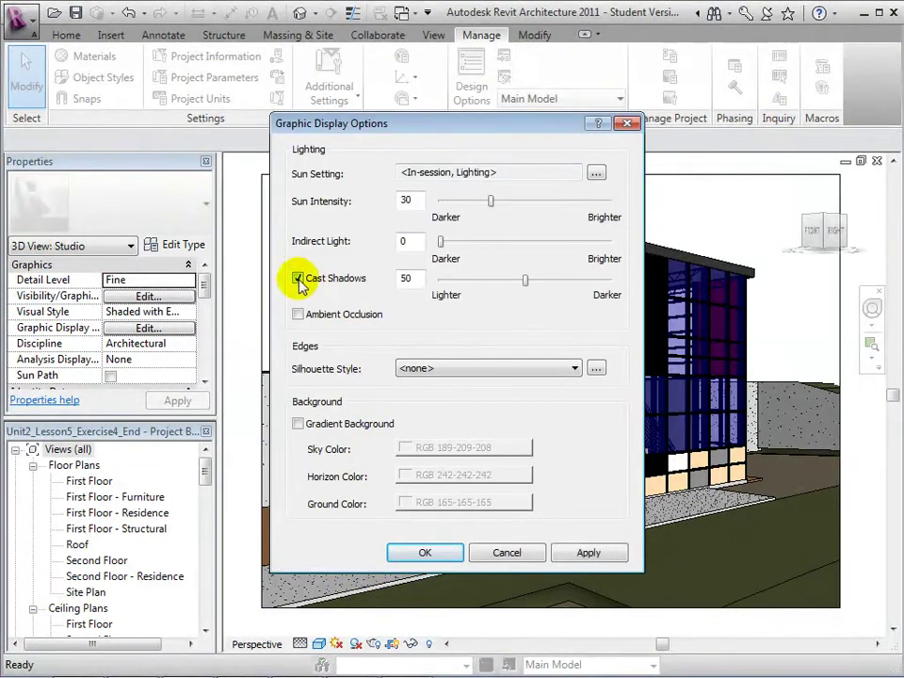
- Apply cast shadows, then toggle the Studio view's shadows off and back on
{"action": "left_click", "coordinate": [421, 554]}
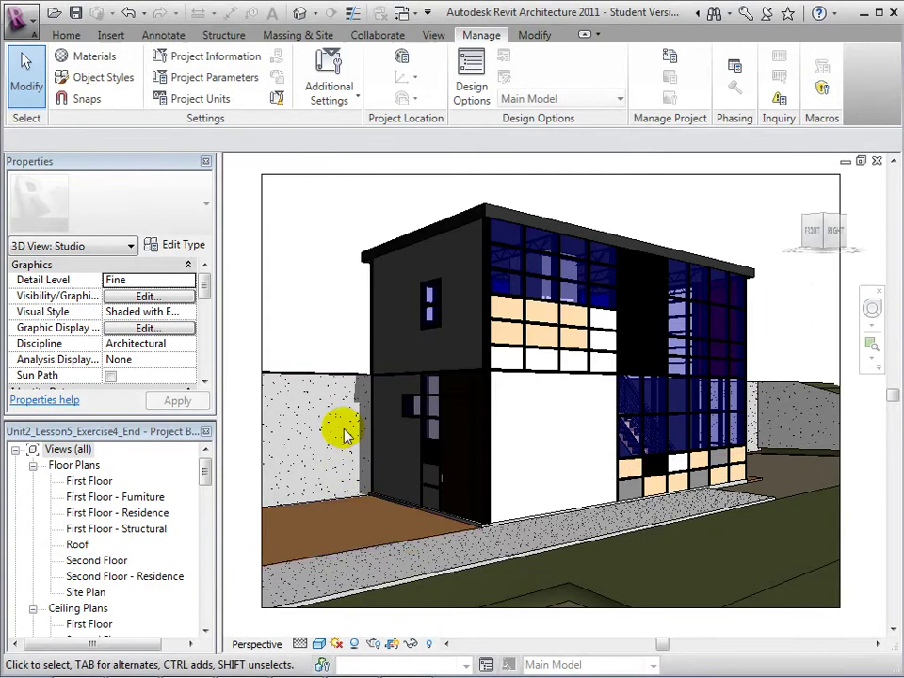
{"action": "left_click", "coordinate": [356, 644]}
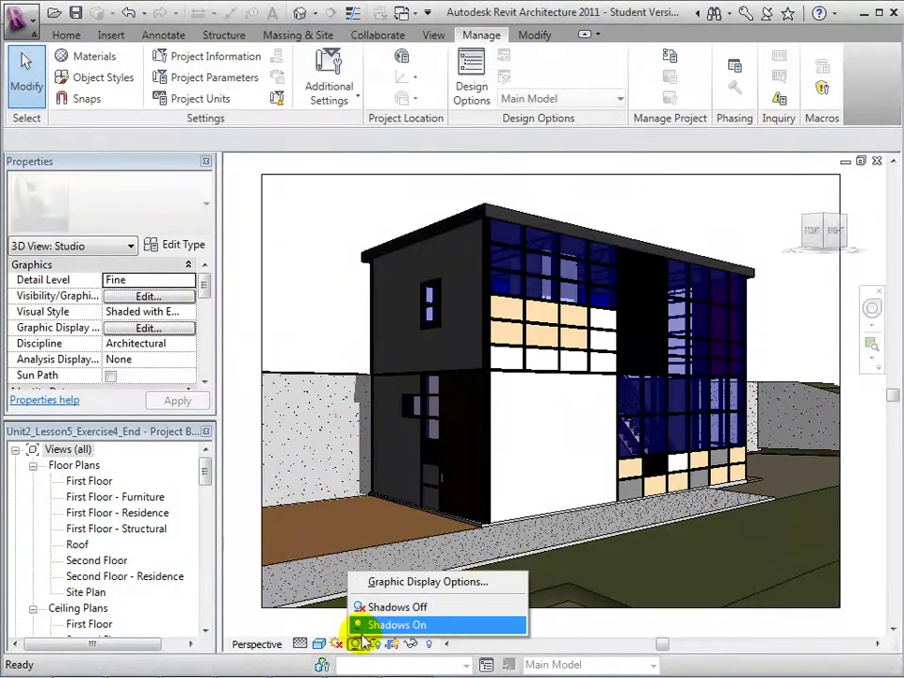
{"action": "left_click", "coordinate": [360, 606]}
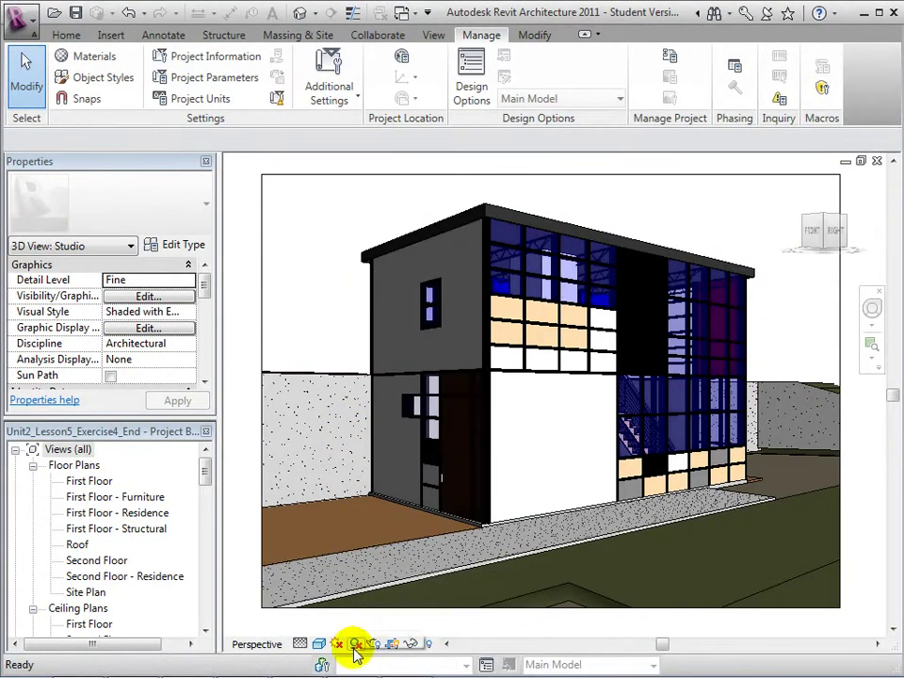
{"action": "left_click", "coordinate": [356, 648]}
{"action": "left_click", "coordinate": [365, 625]}
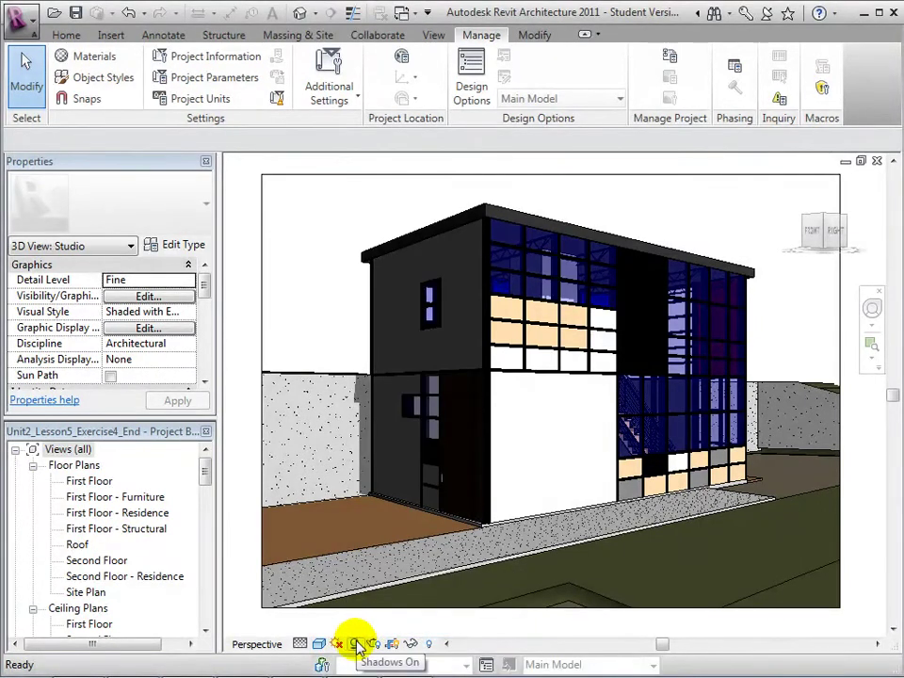
{"action": "left_click", "coordinate": [356, 646]}
- Apply the Sunlight from Top Left sun preset to the Studio view's shadows
{"action": "left_click", "coordinate": [391, 588]}
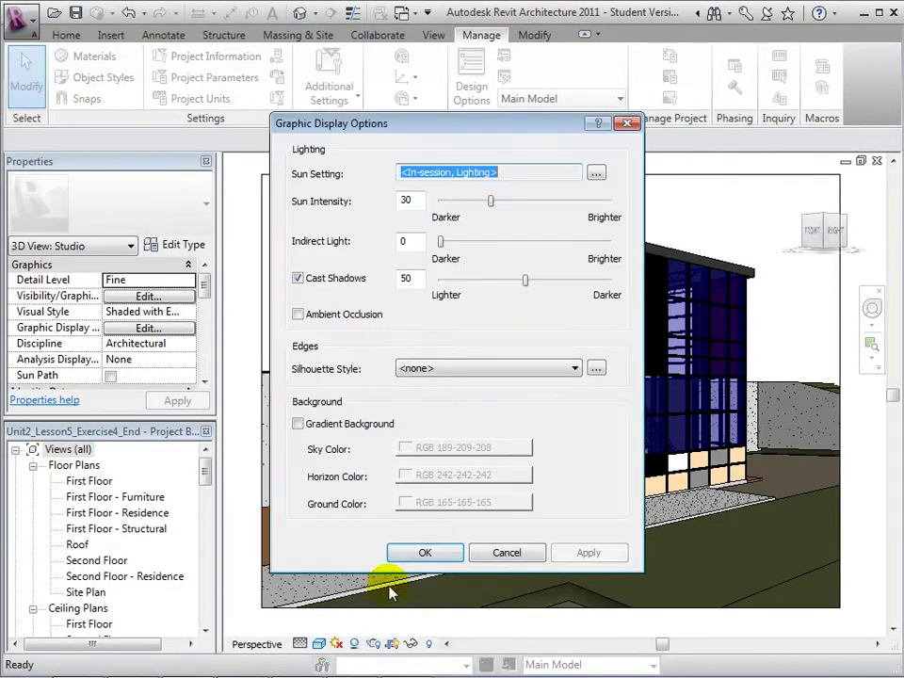
{"action": "left_click", "coordinate": [597, 173]}
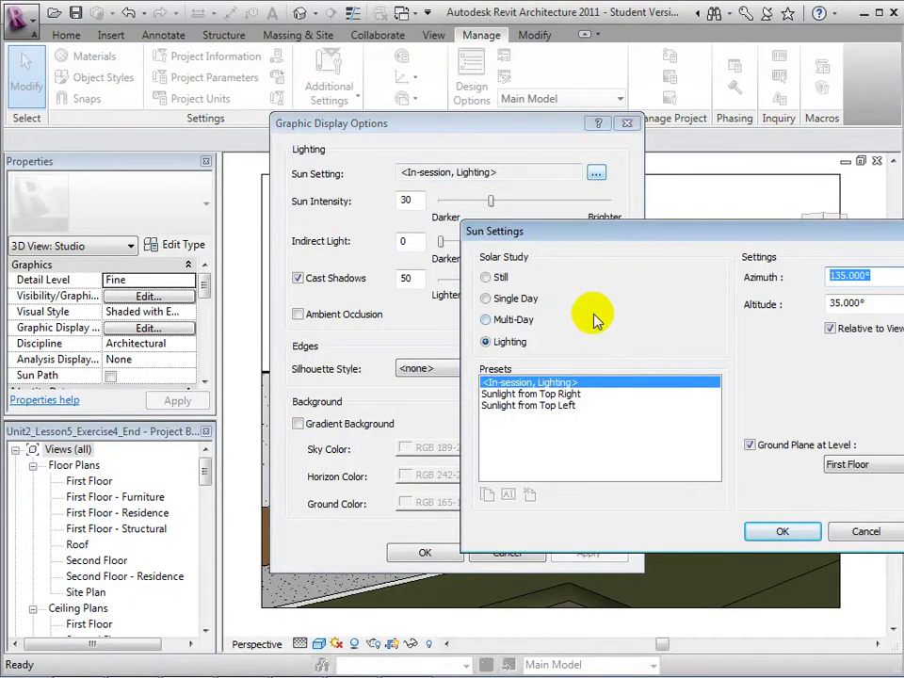
{"action": "left_click", "coordinate": [575, 394]}
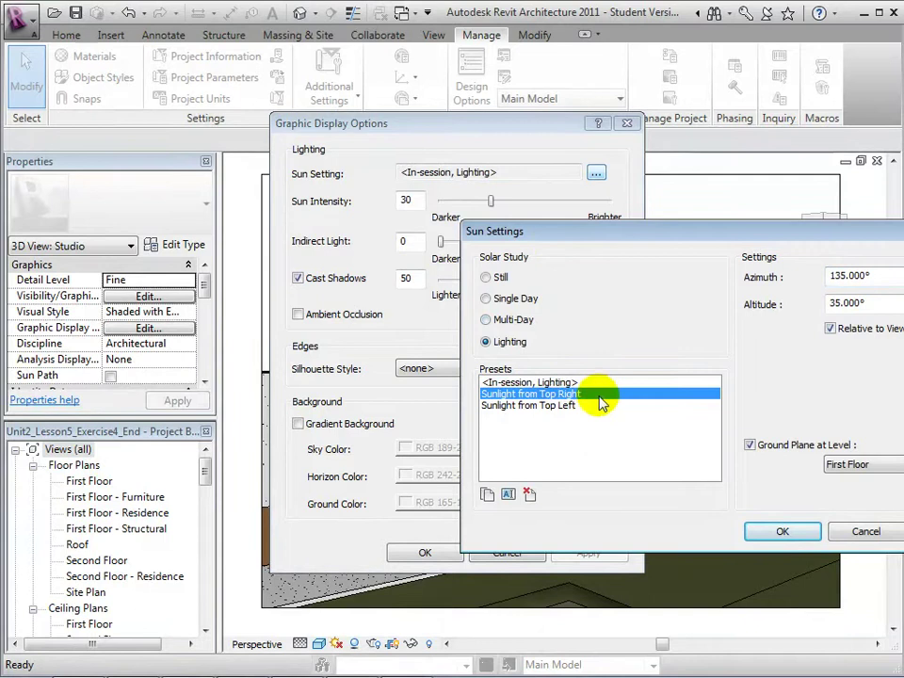
{"action": "left_click", "coordinate": [571, 406]}
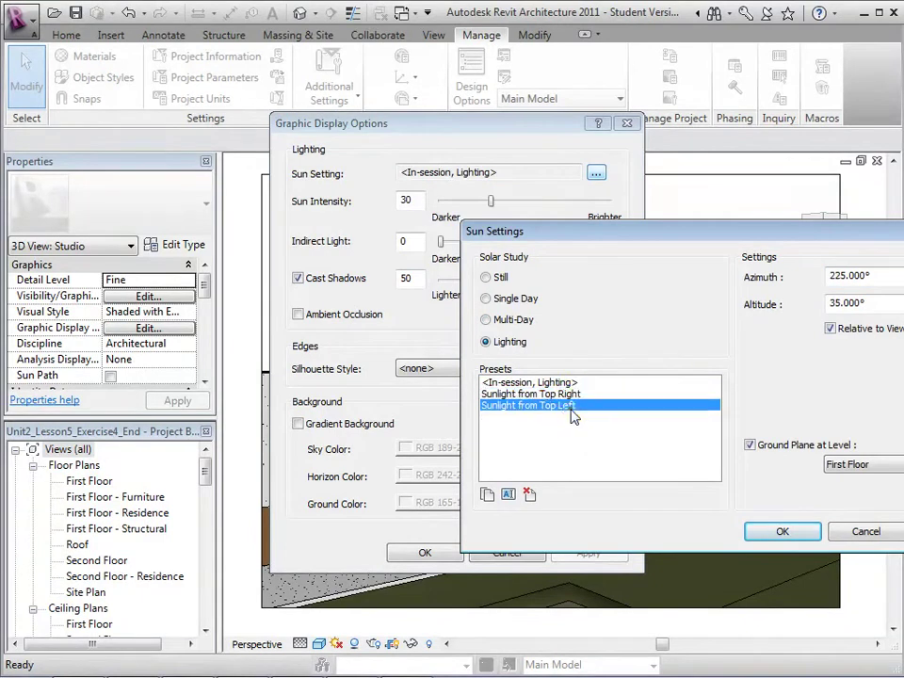
{"action": "left_click", "coordinate": [780, 533]}
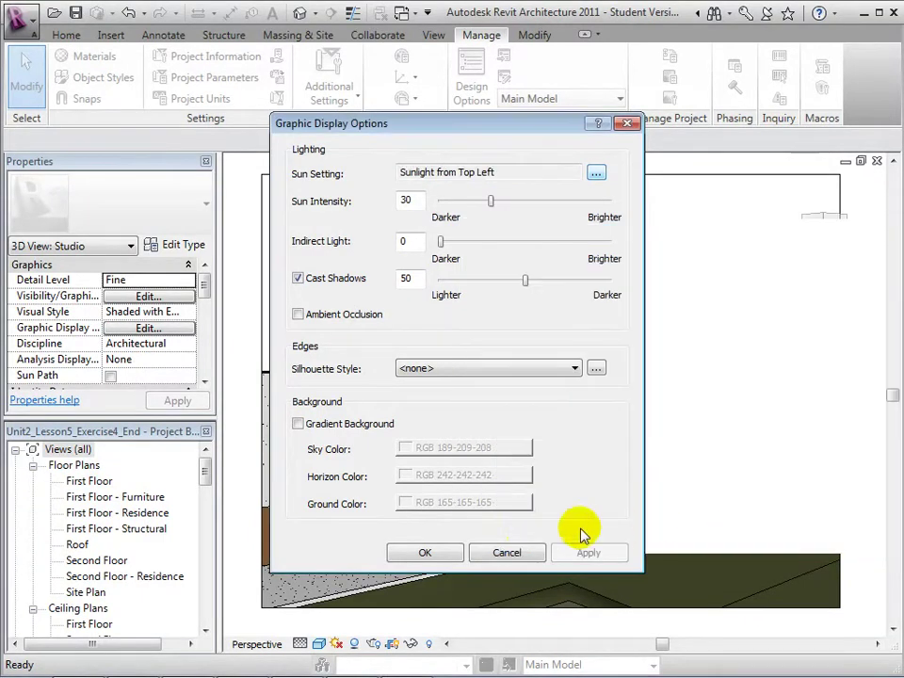
{"action": "left_click", "coordinate": [426, 553]}
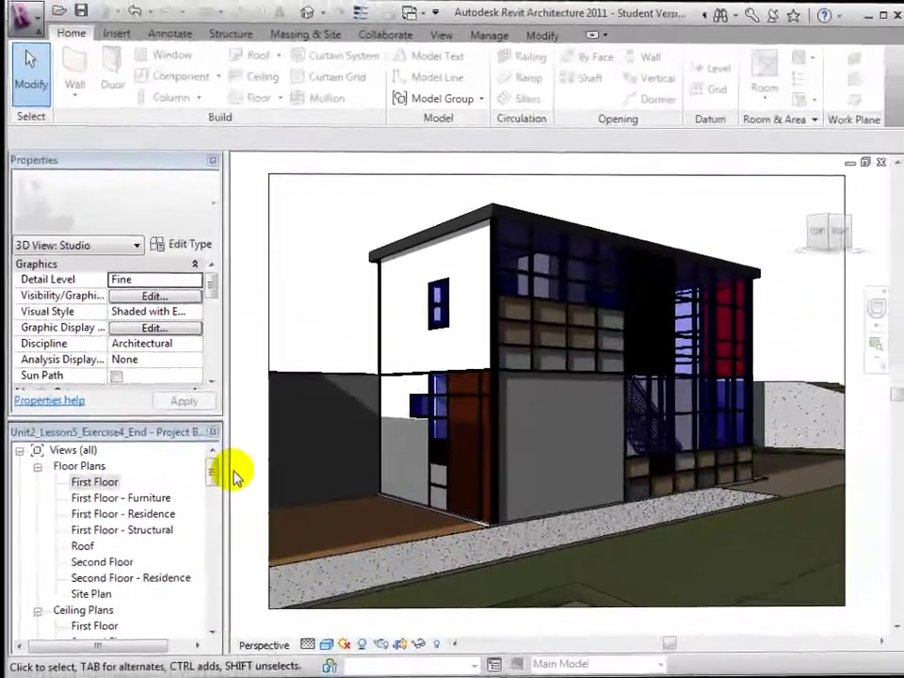
- Set the sun to a Still study: Los Angeles, 6/1/2010, 10:00 AM
{"action": "left_click", "coordinate": [356, 643]}
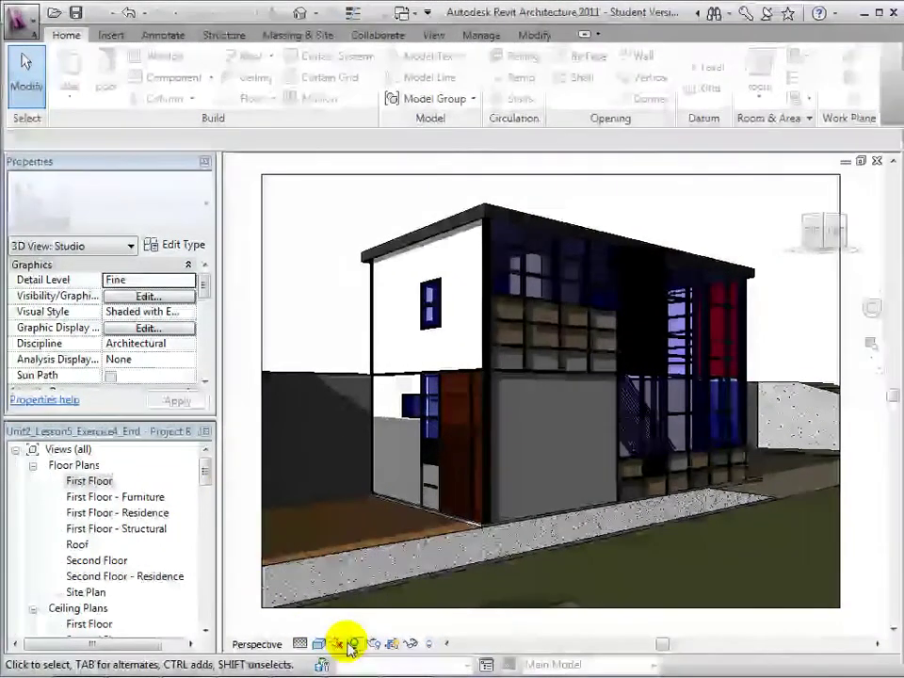
{"action": "left_click", "coordinate": [369, 584]}
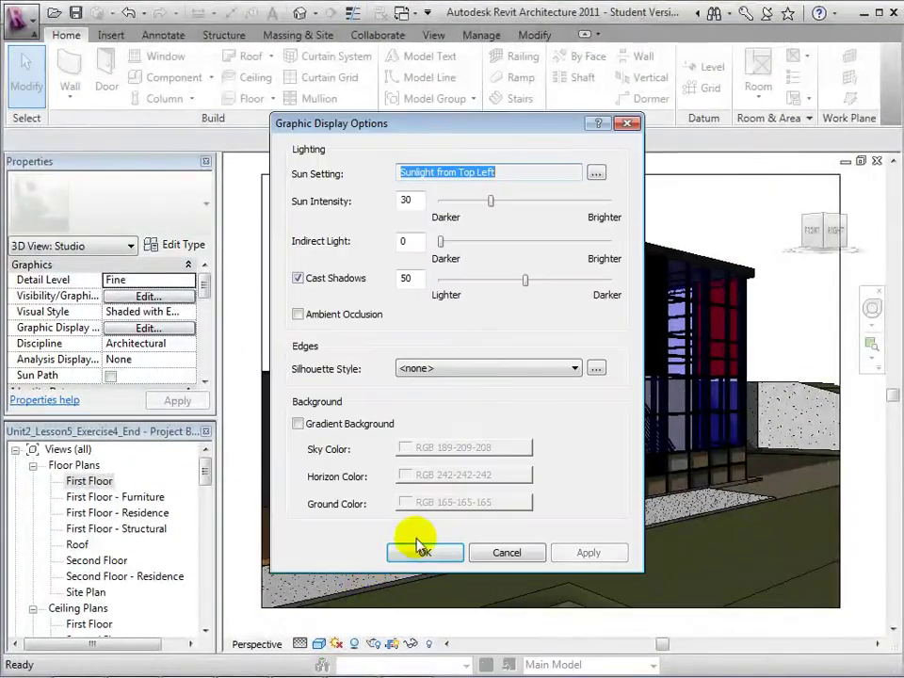
{"action": "left_click", "coordinate": [597, 173]}
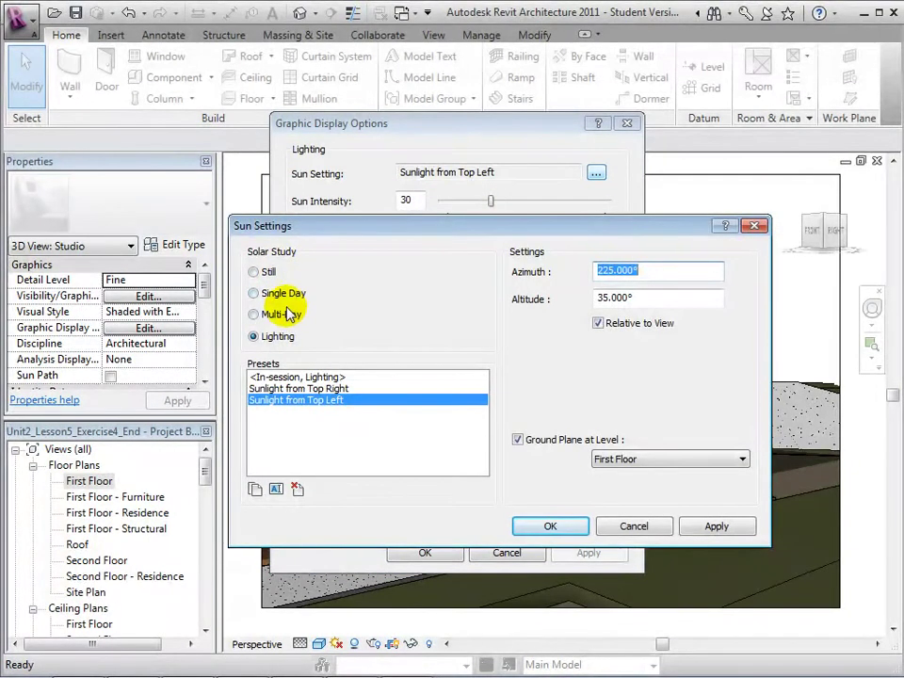
{"action": "left_click", "coordinate": [254, 272]}
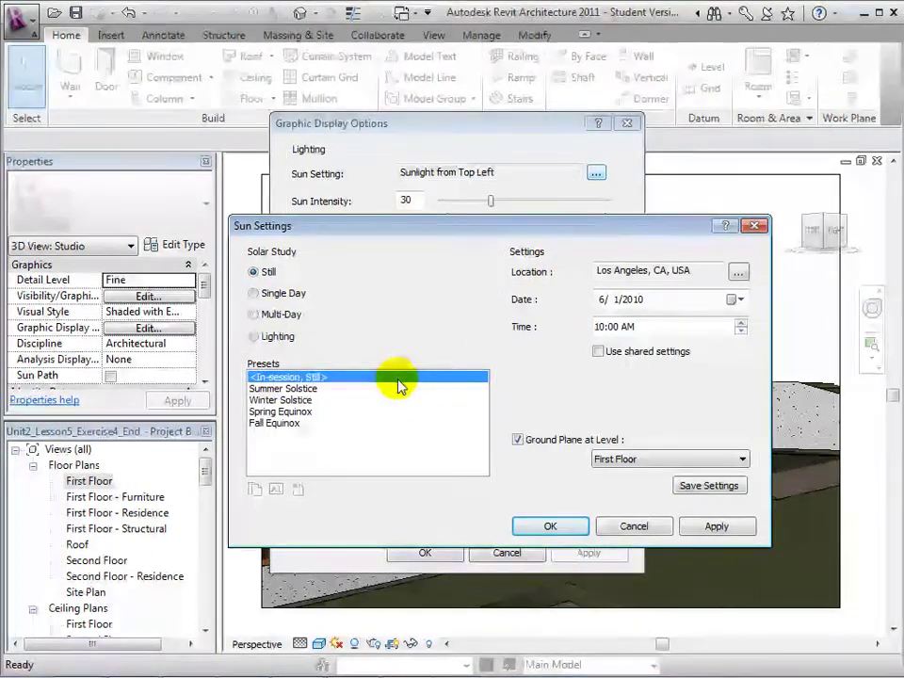
{"action": "left_click", "coordinate": [537, 530]}
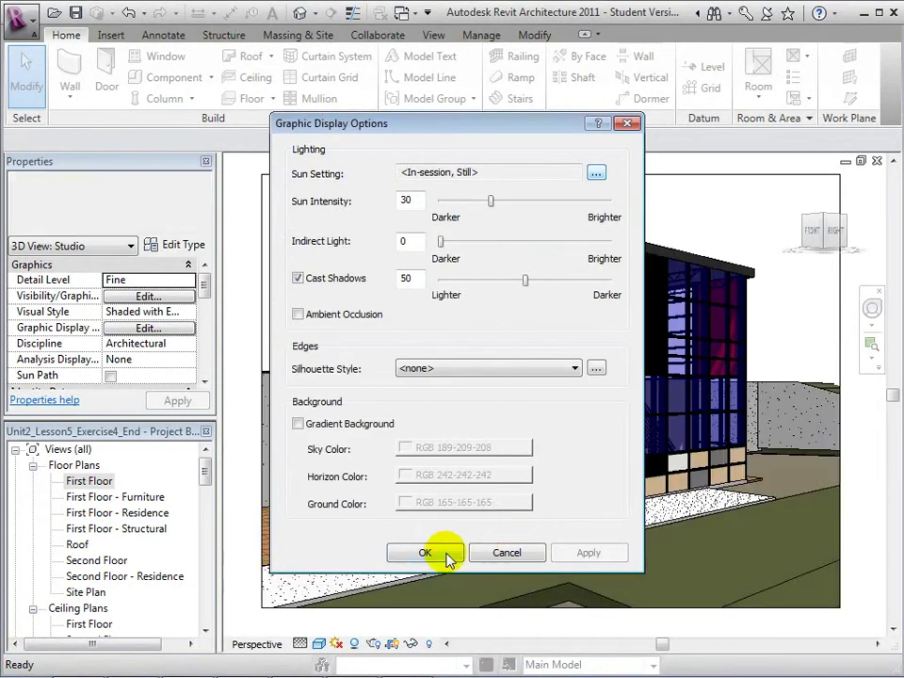
{"action": "left_click", "coordinate": [443, 556]}
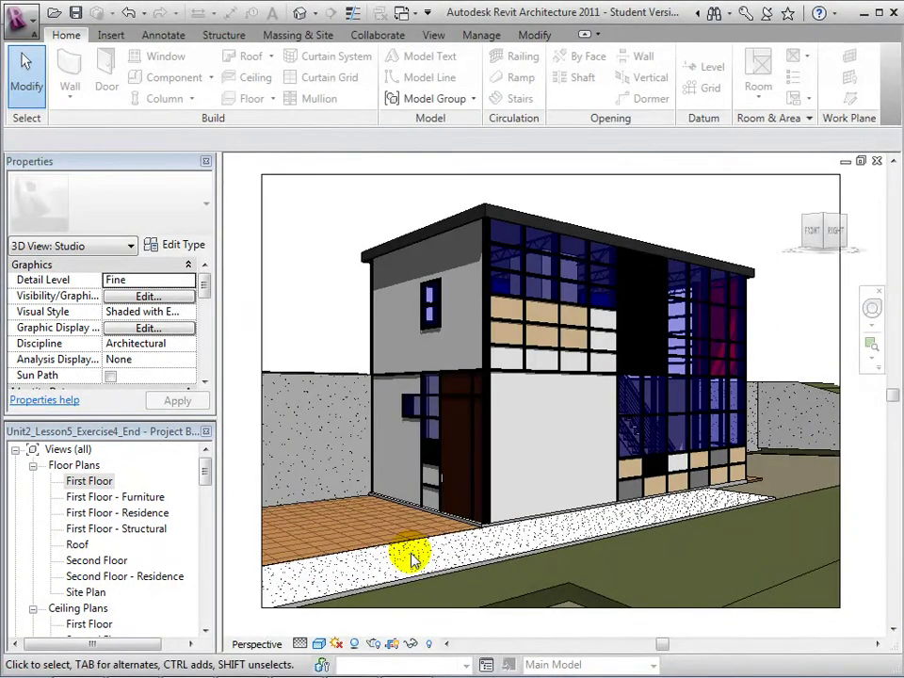
- Switch the sun to a Single Day solar study, 10:00 AM–4:00 PM hourly
{"action": "left_click", "coordinate": [355, 644]}
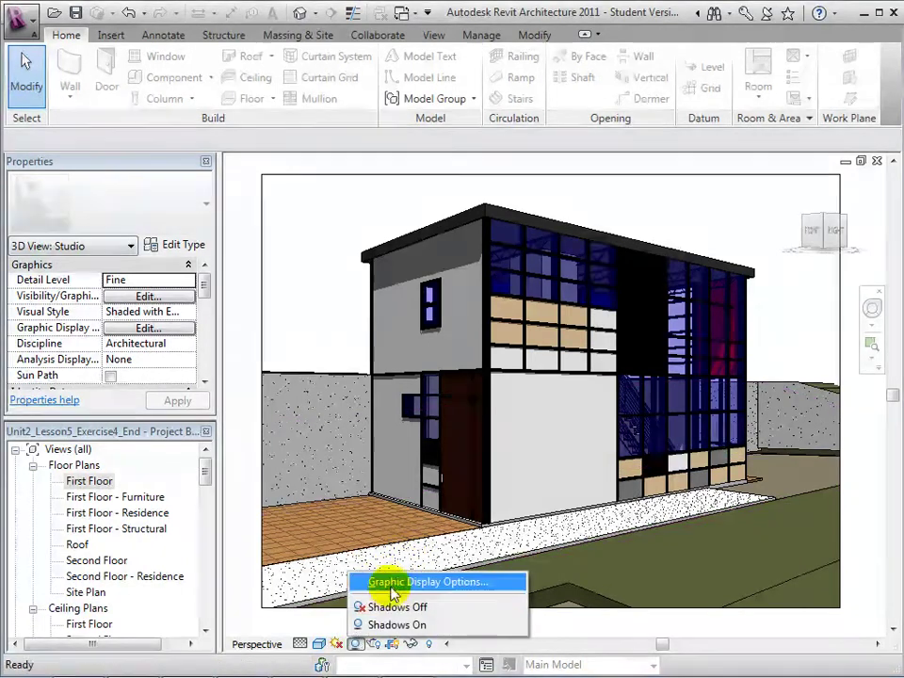
{"action": "left_click", "coordinate": [394, 582]}
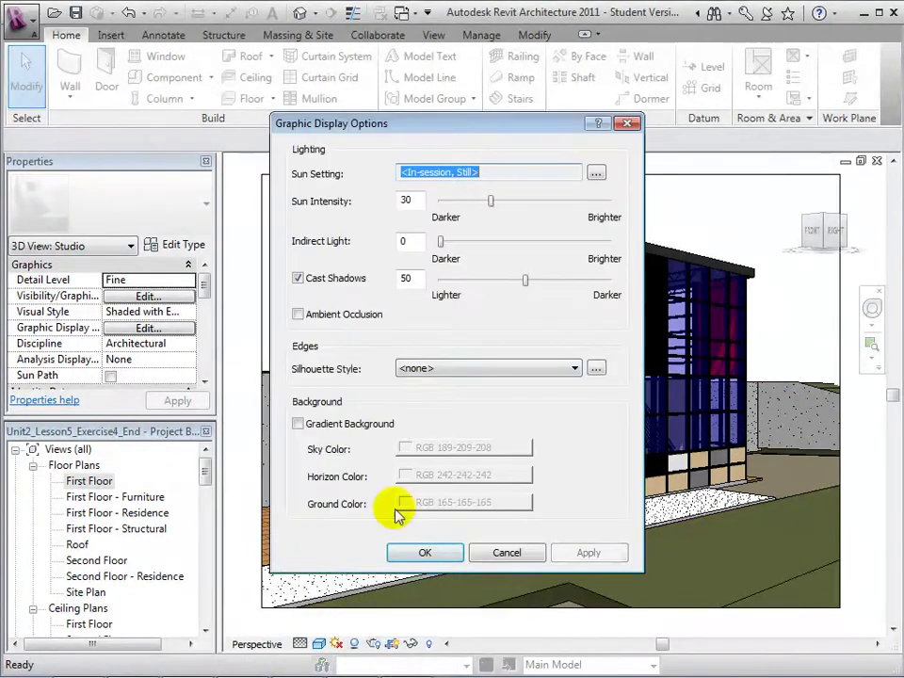
{"action": "left_click", "coordinate": [596, 173]}
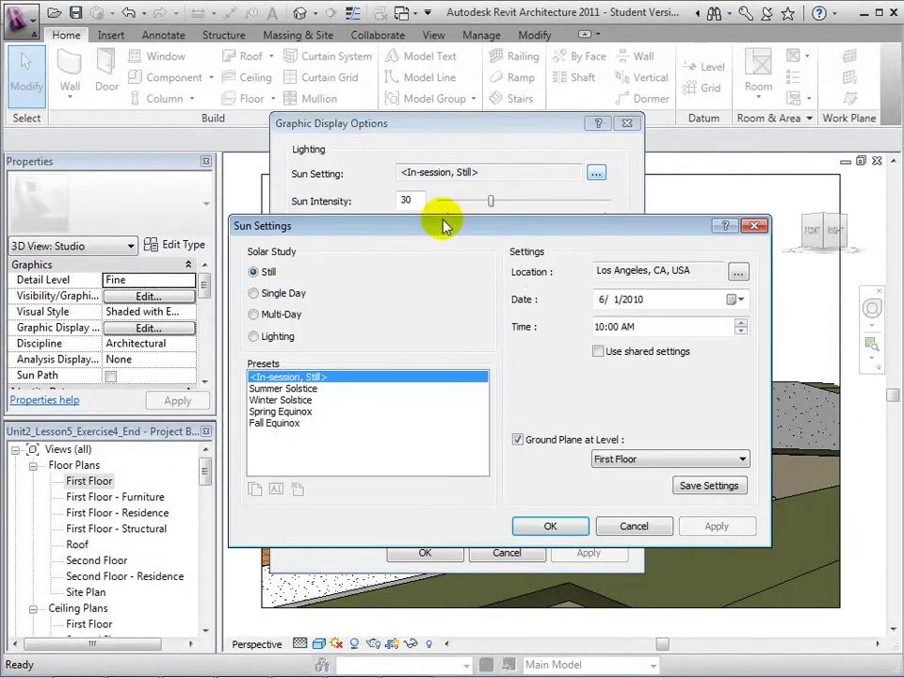
{"action": "left_click", "coordinate": [254, 293]}
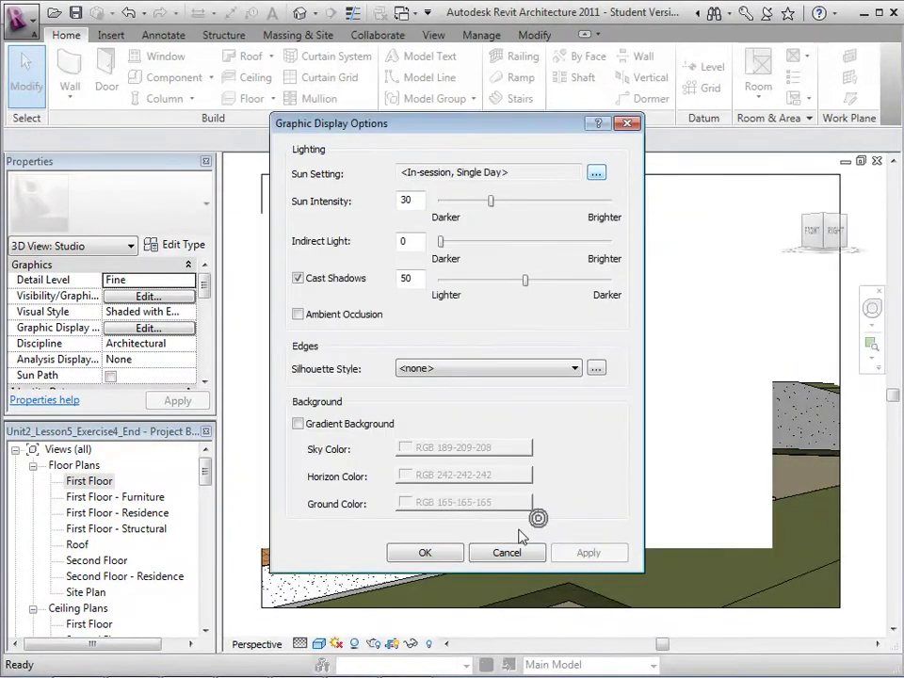
{"action": "left_click", "coordinate": [442, 555]}
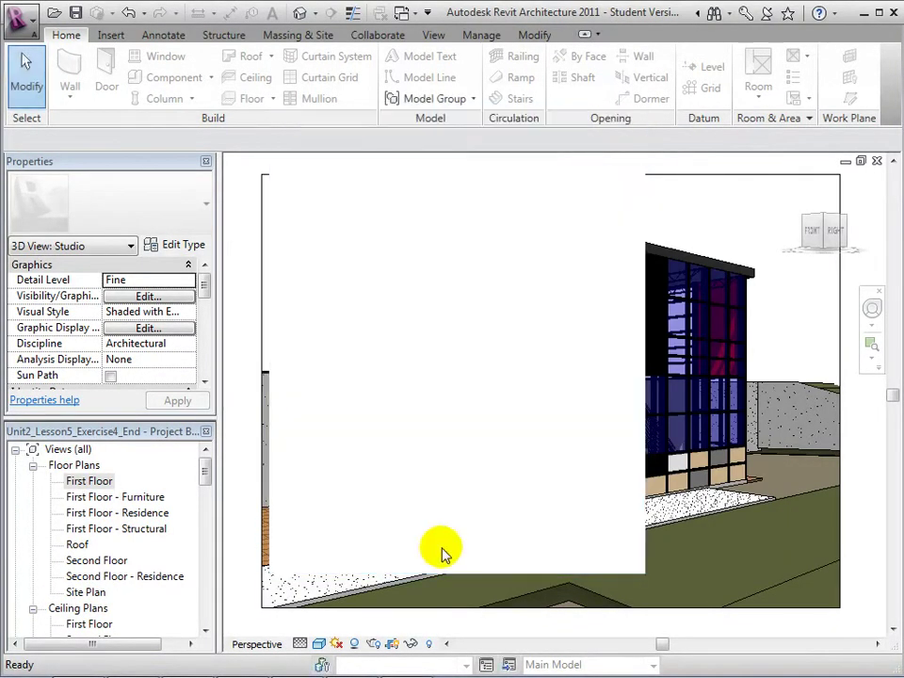
{"action": "left_click", "coordinate": [357, 644]}
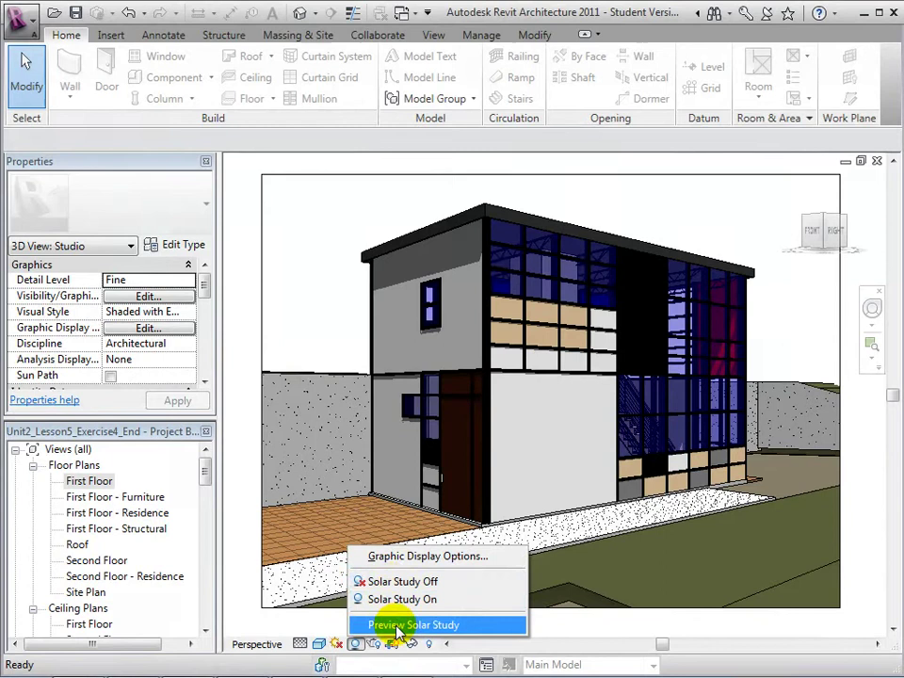
- Play the solar study preview, then export it via Images and Animations > Solar Study
{"action": "left_click", "coordinate": [398, 626]}
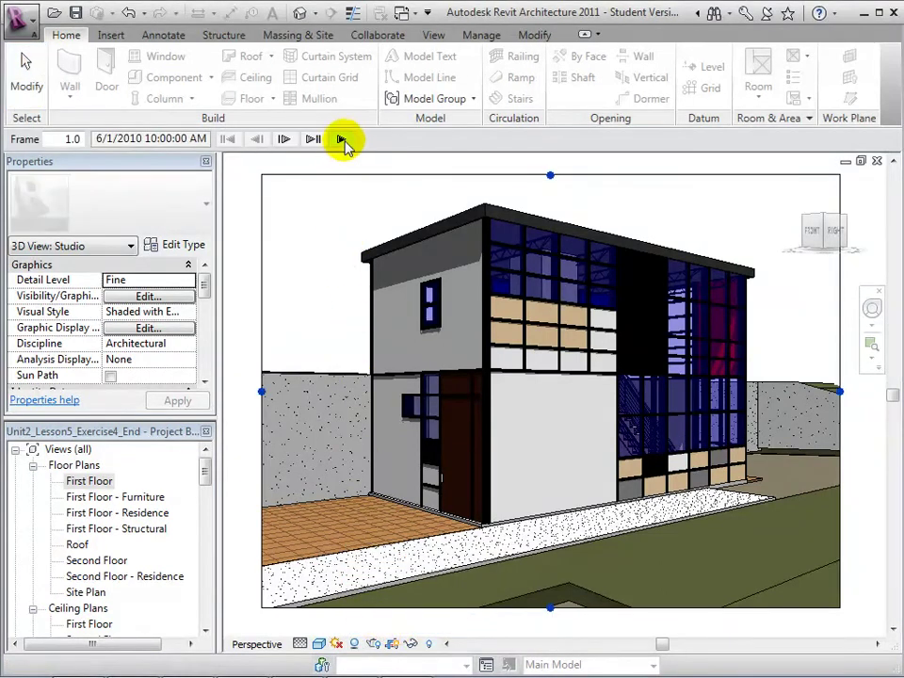
{"action": "left_click", "coordinate": [343, 141]}
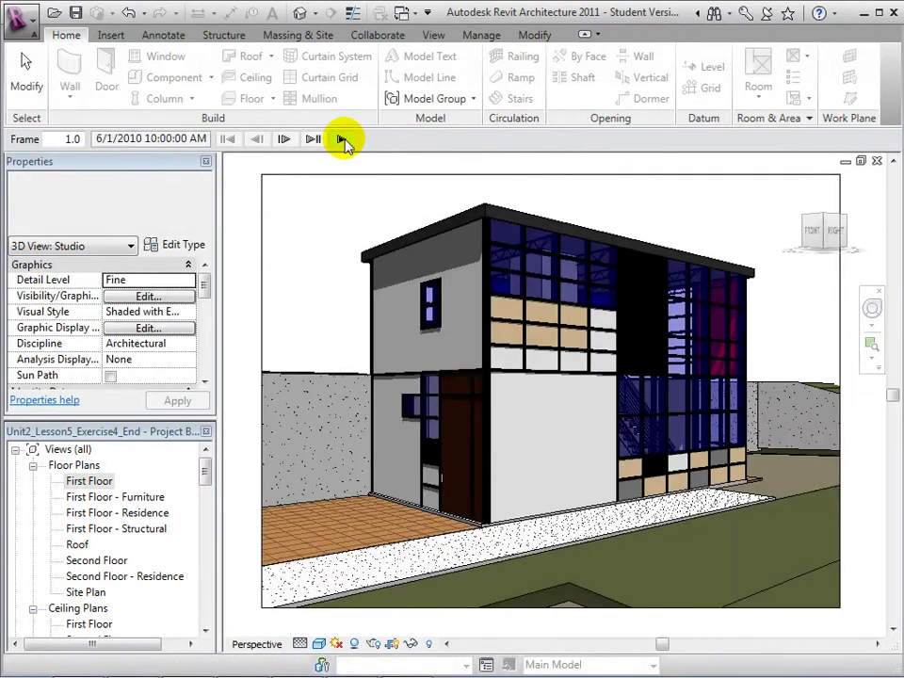
{"action": "left_click", "coordinate": [24, 18]}
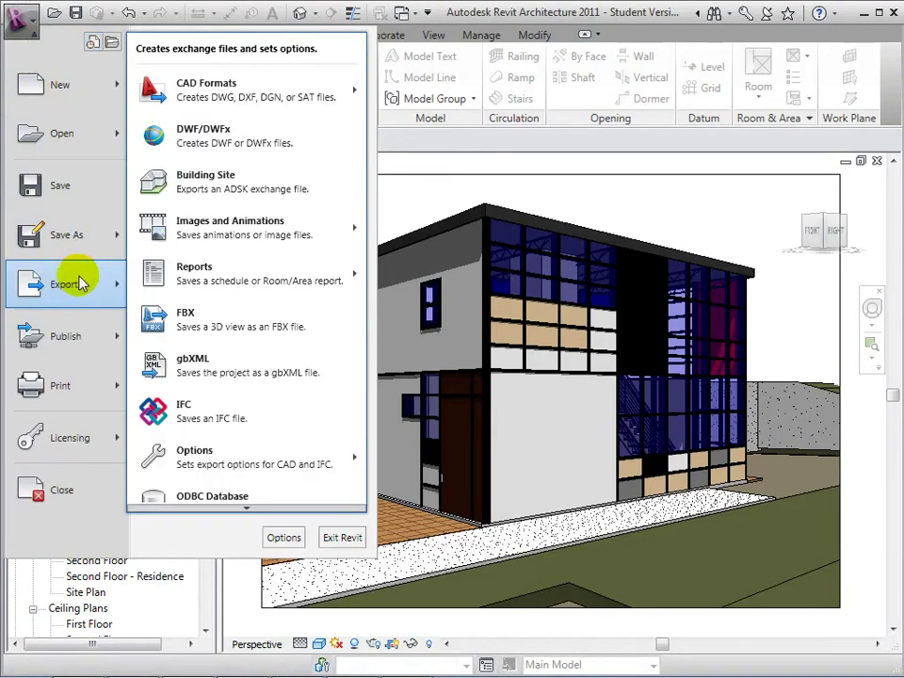
{"action": "mouse_move", "coordinate": [247, 227]}
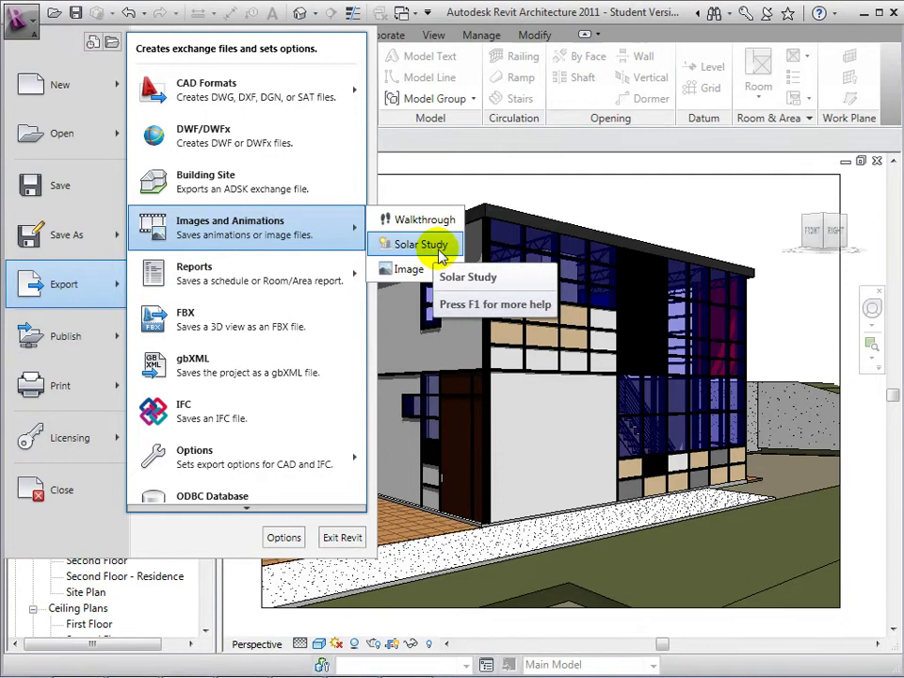
{"action": "left_click", "coordinate": [420, 244]}
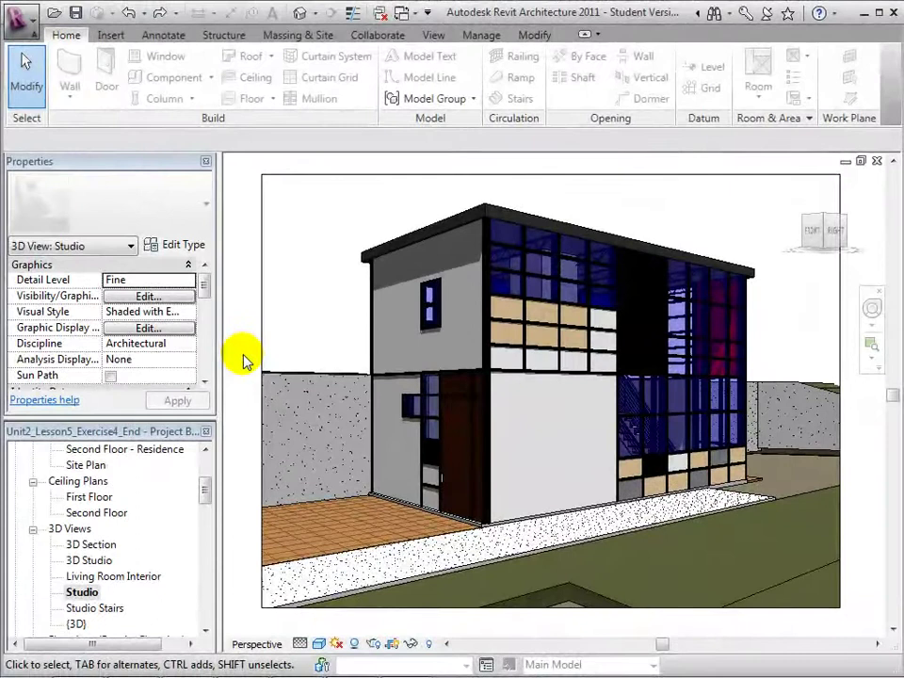
- Enable a gradient background with a 0-0-64 navy sky and a cyan horizon
{"action": "left_click", "coordinate": [355, 644]}
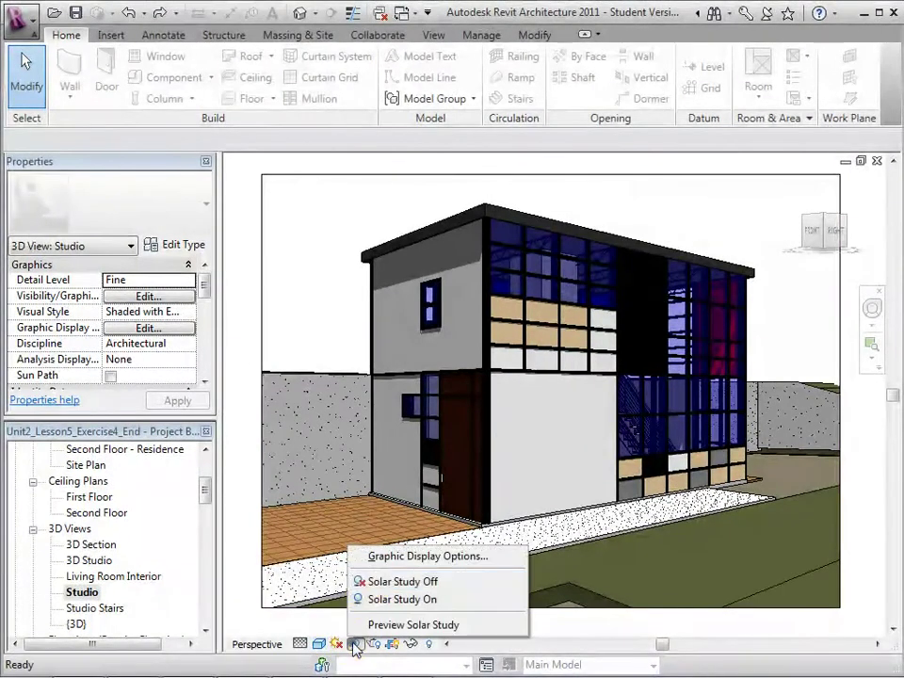
{"action": "left_click", "coordinate": [371, 557]}
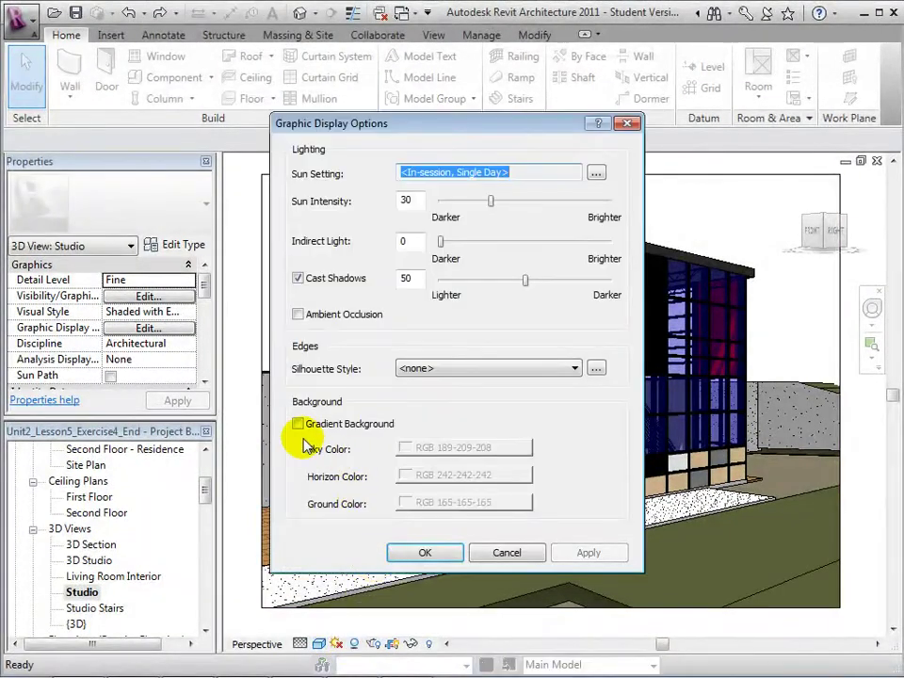
{"action": "left_click", "coordinate": [298, 425]}
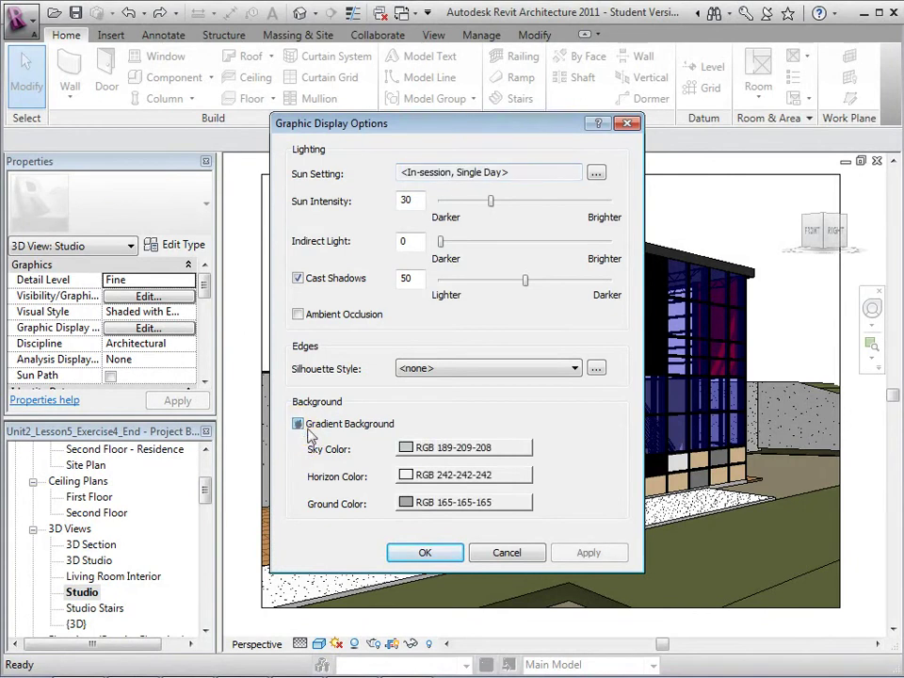
{"action": "left_click", "coordinate": [442, 448]}
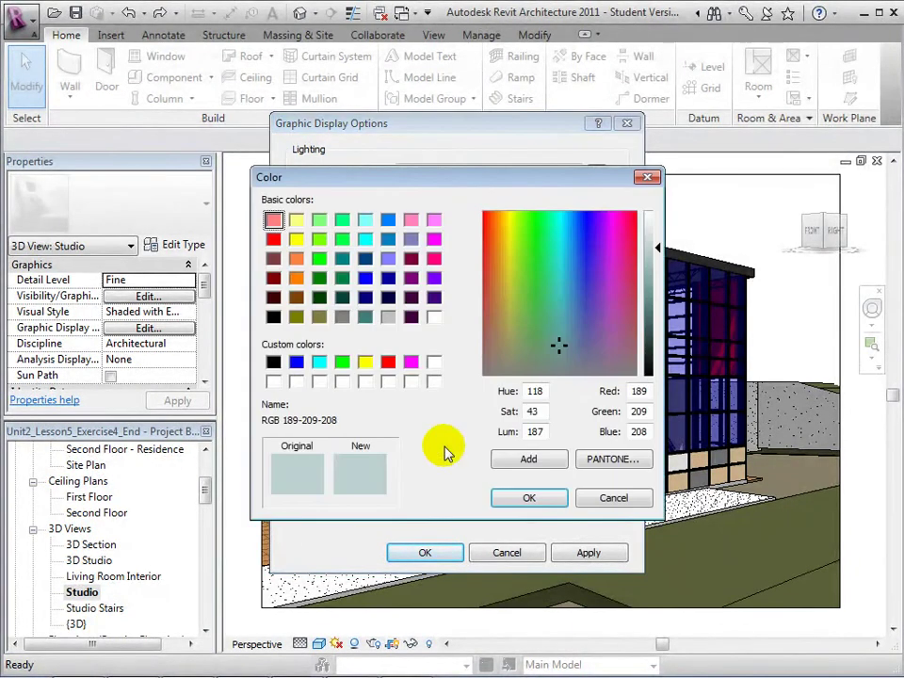
{"action": "left_click", "coordinate": [389, 298]}
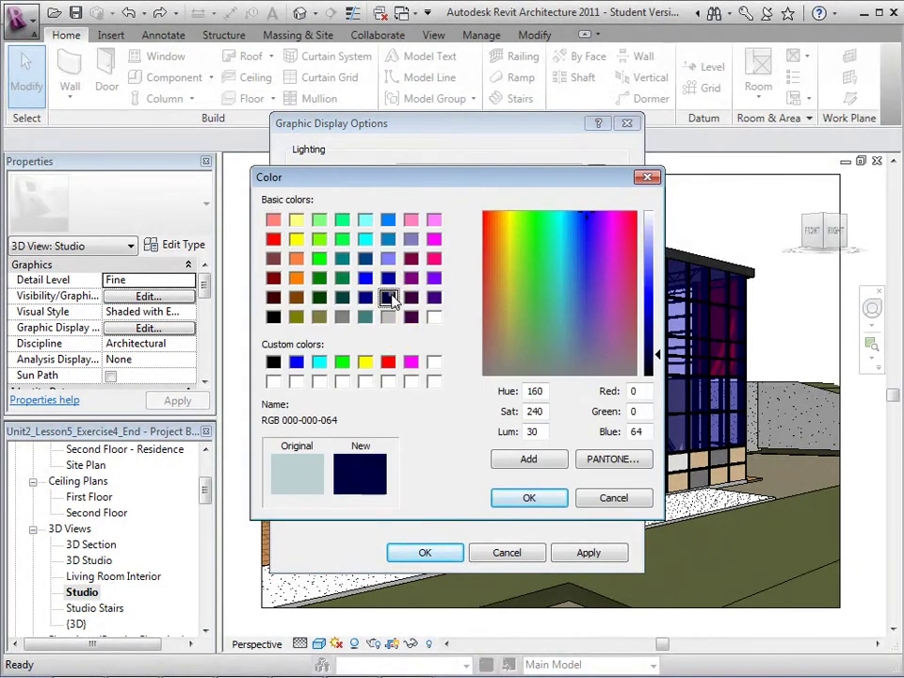
{"action": "left_click", "coordinate": [527, 498]}
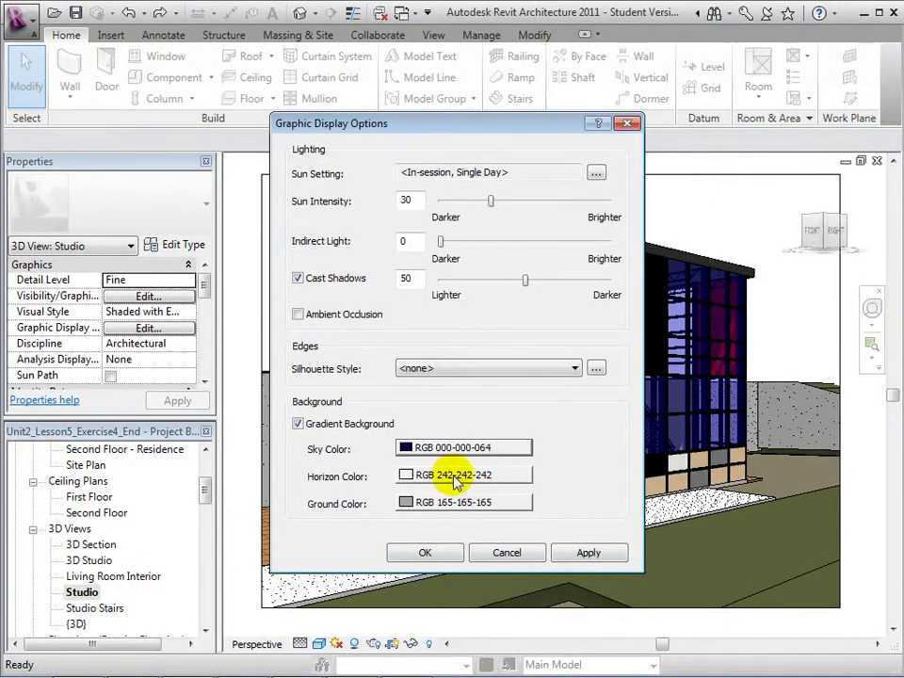
{"action": "left_click", "coordinate": [455, 477]}
{"action": "left_click", "coordinate": [364, 240]}
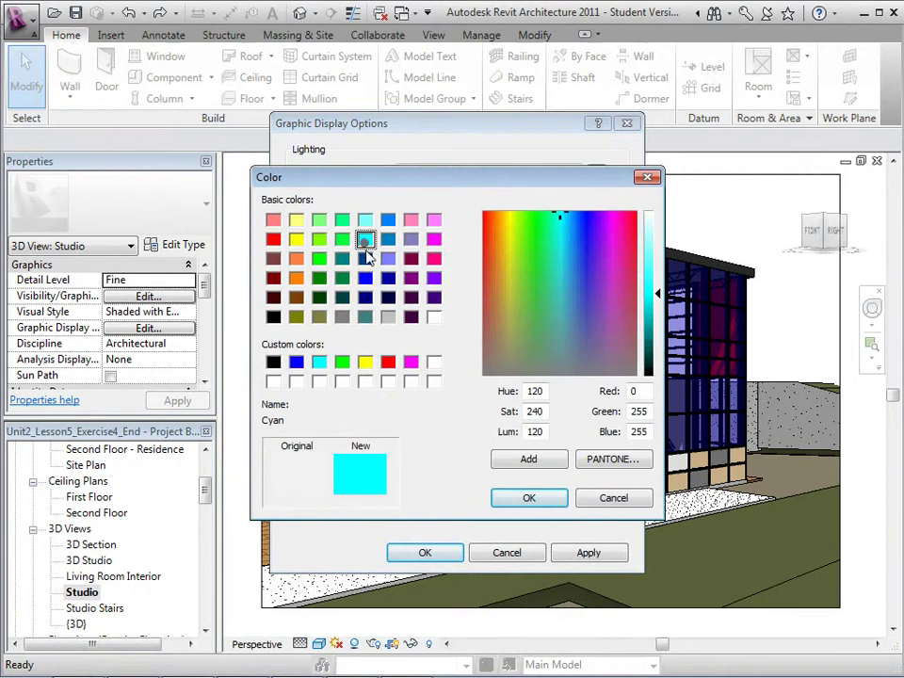
{"action": "left_click", "coordinate": [516, 499]}
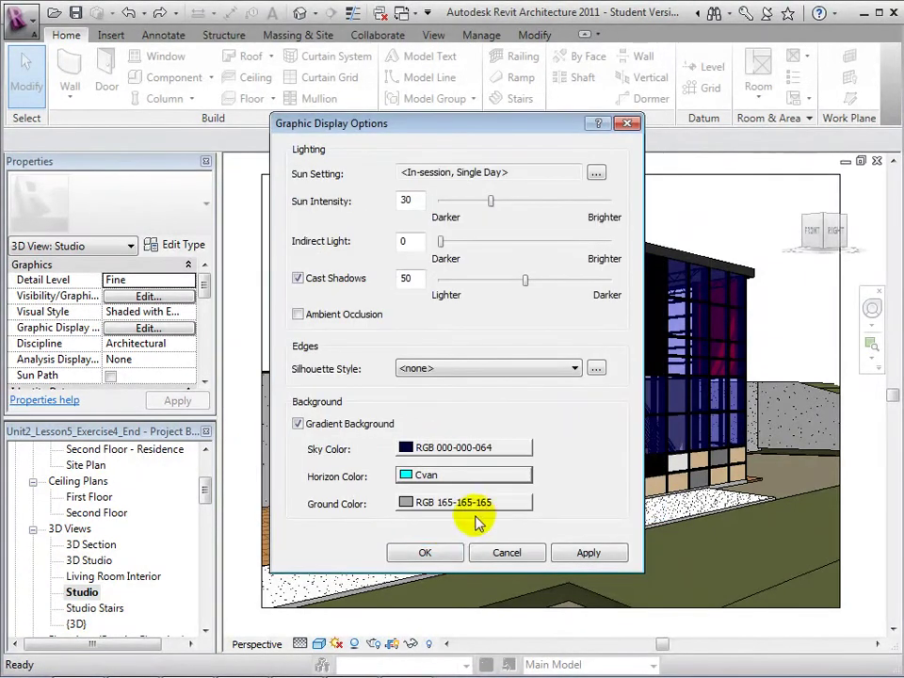
{"action": "left_click", "coordinate": [426, 554]}
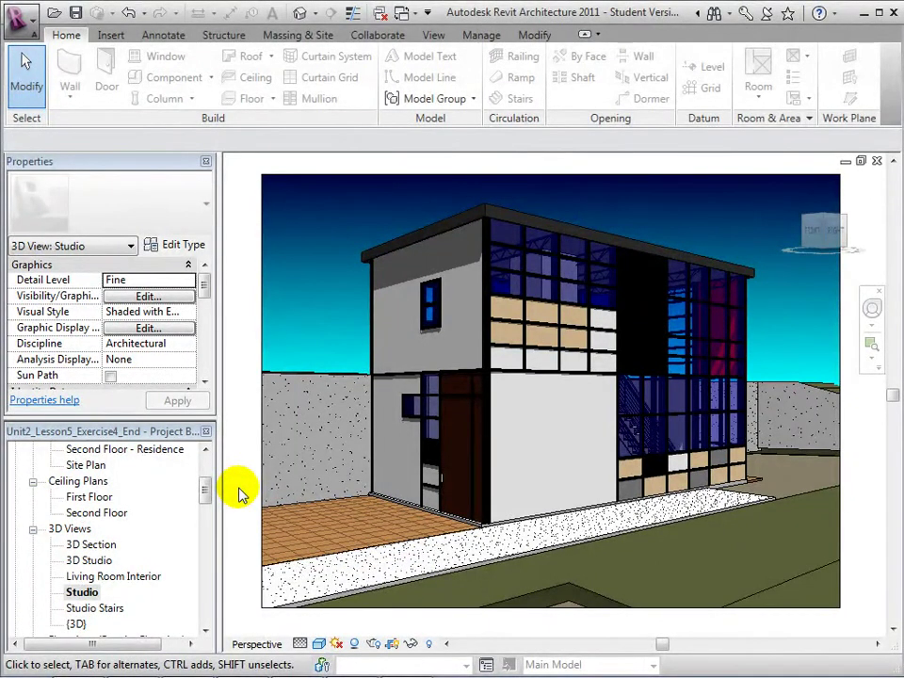
- In the 3D Studio view, set the Graphic Display Options silhouette style to Wide Lines
{"action": "double_click", "coordinate": [95, 562]}
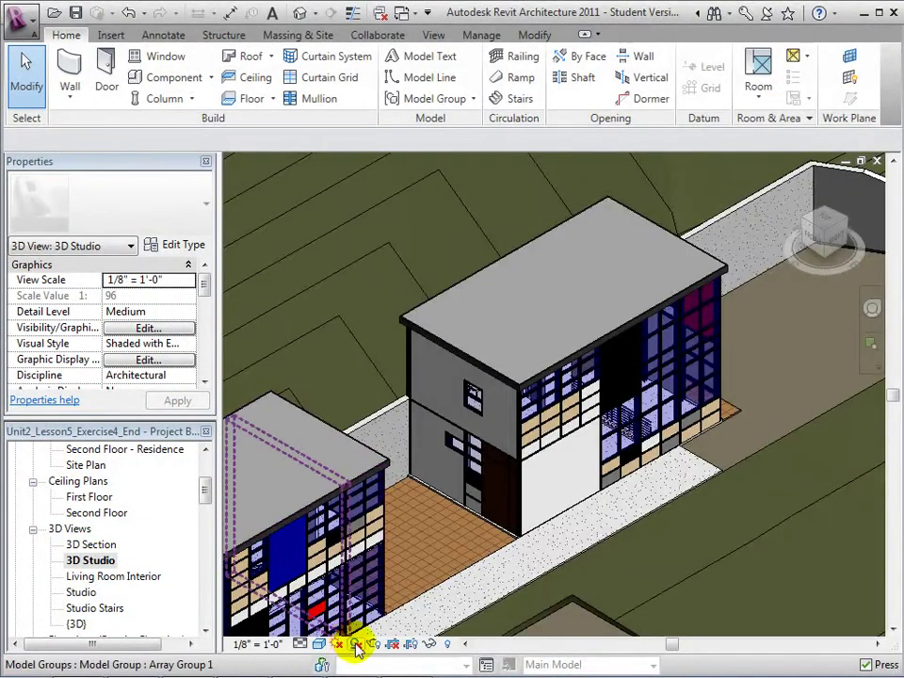
{"action": "left_click", "coordinate": [355, 644]}
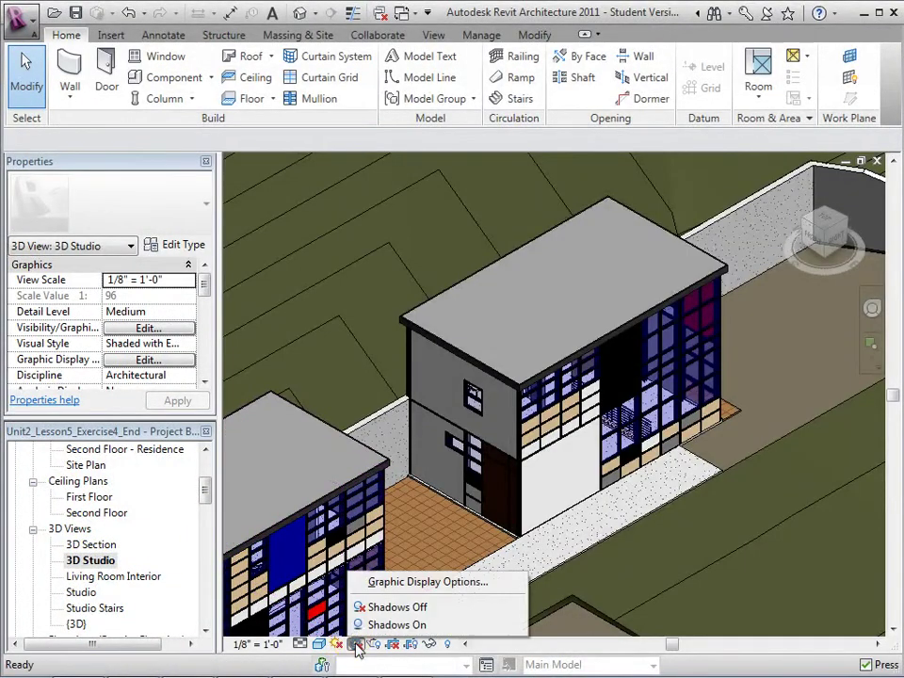
{"action": "left_click", "coordinate": [400, 584]}
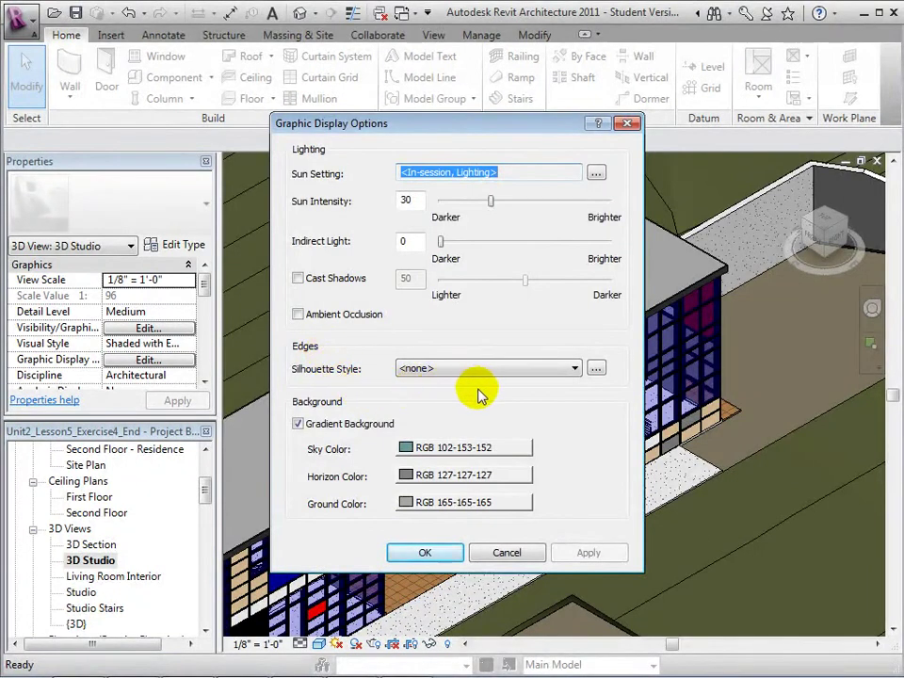
{"action": "left_click", "coordinate": [574, 368]}
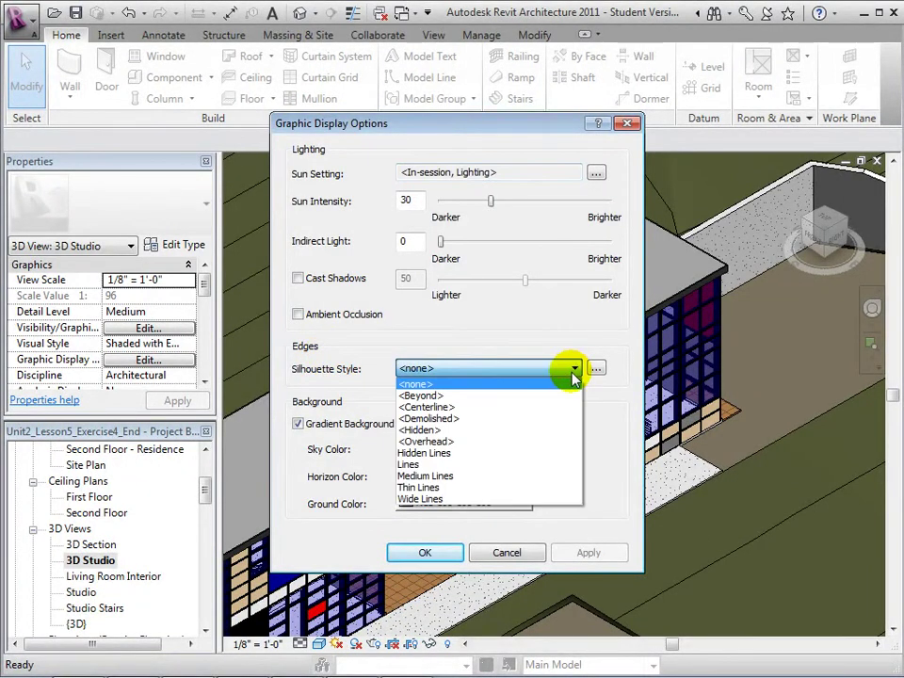
{"action": "left_click", "coordinate": [596, 370]}
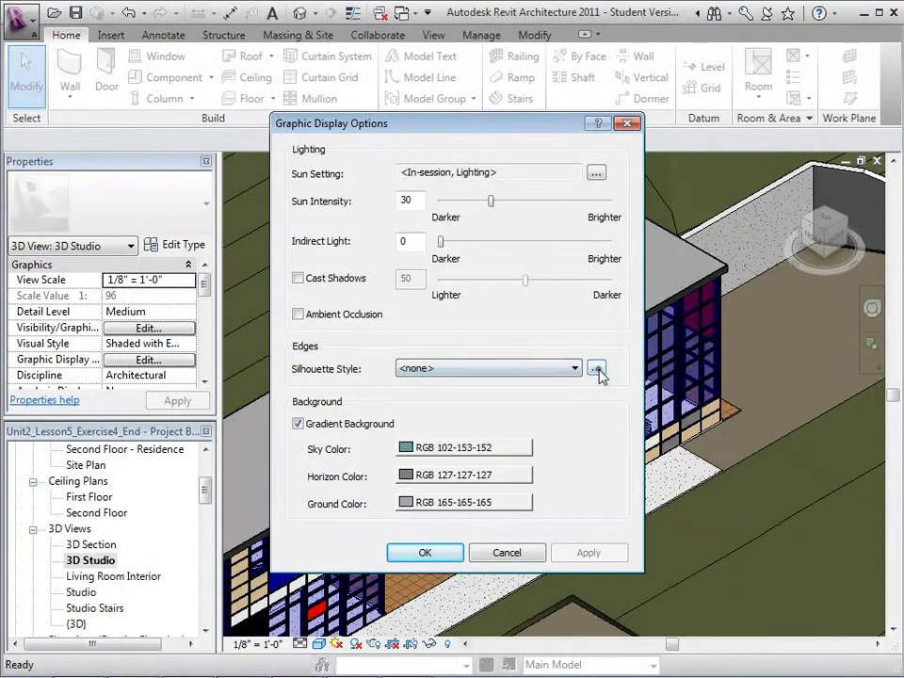
{"action": "left_click", "coordinate": [597, 370]}
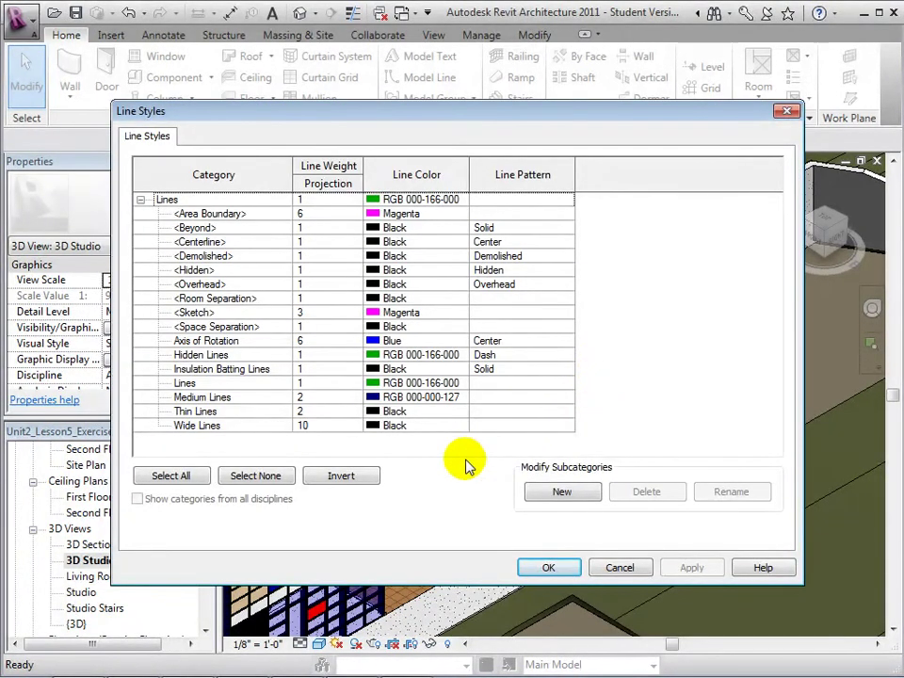
{"action": "left_click", "coordinate": [540, 567]}
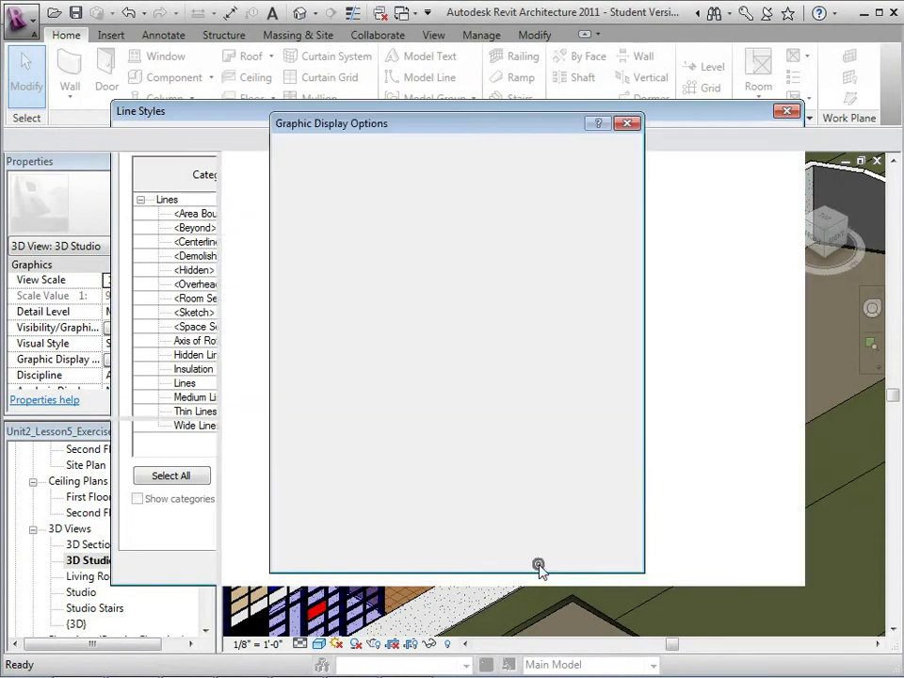
{"action": "left_click", "coordinate": [565, 370]}
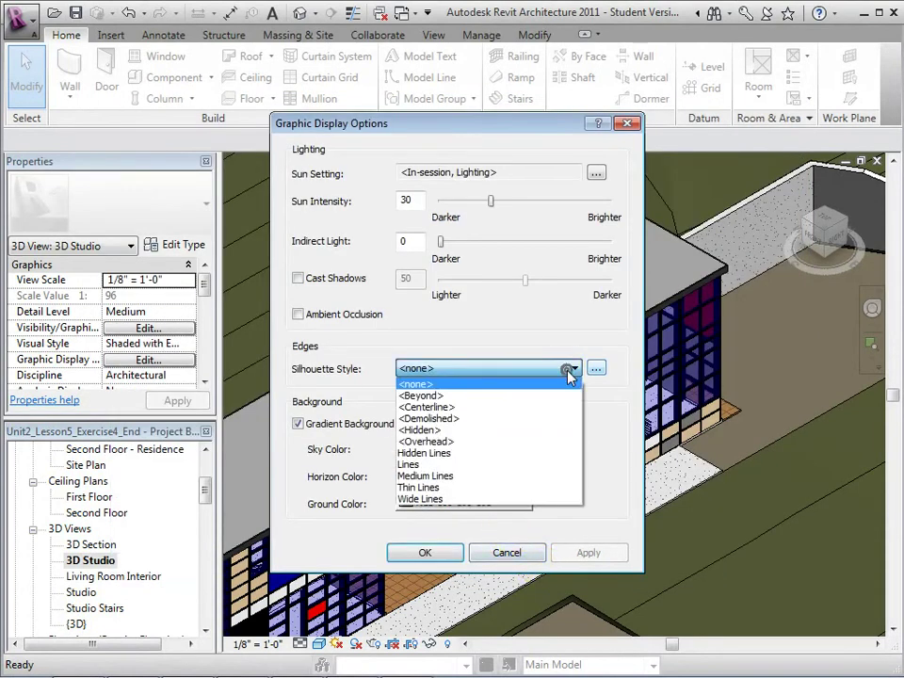
{"action": "left_click", "coordinate": [444, 500]}
{"action": "left_click", "coordinate": [427, 552]}
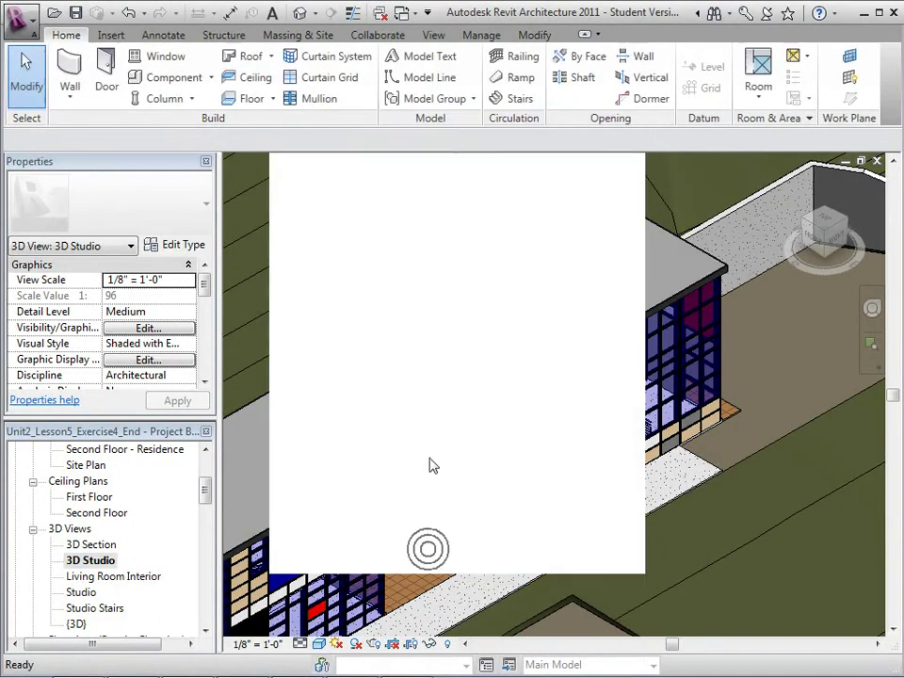